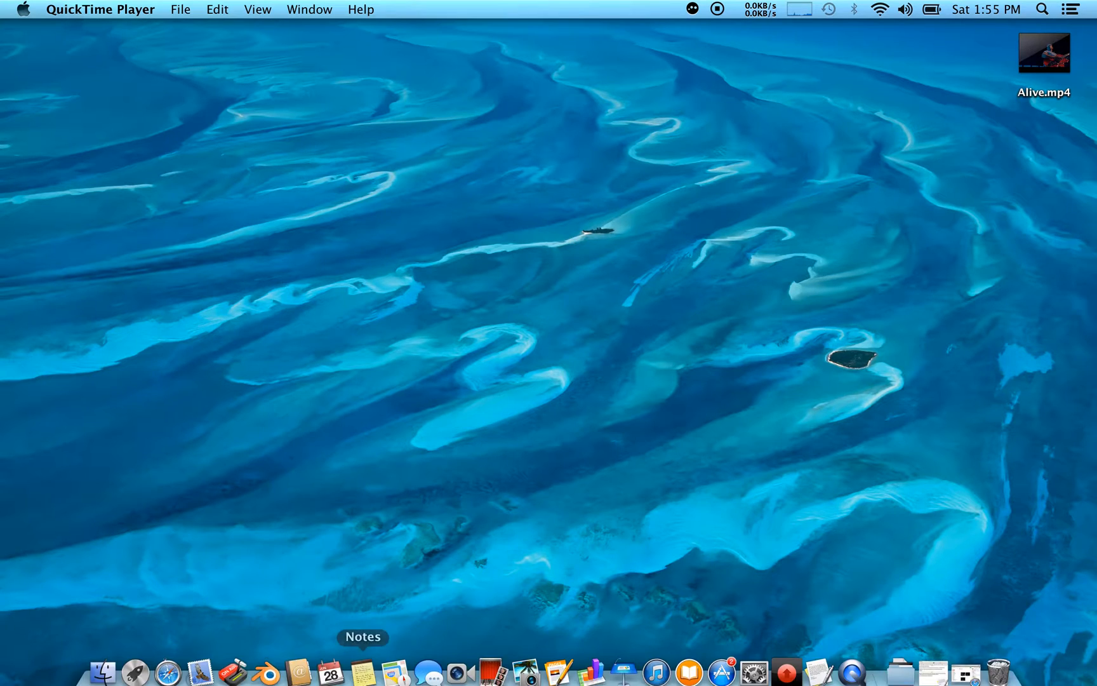
Launch Blender from the Dock and dismiss the splash screen to reach the default scene
click(266, 661)
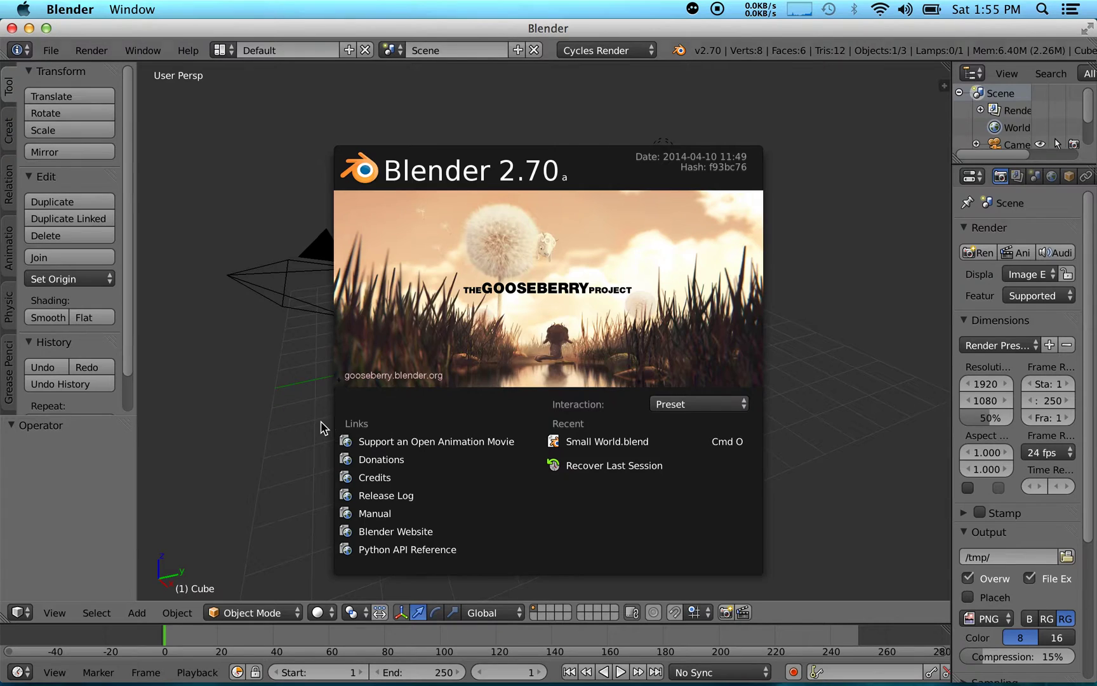
click(326, 429)
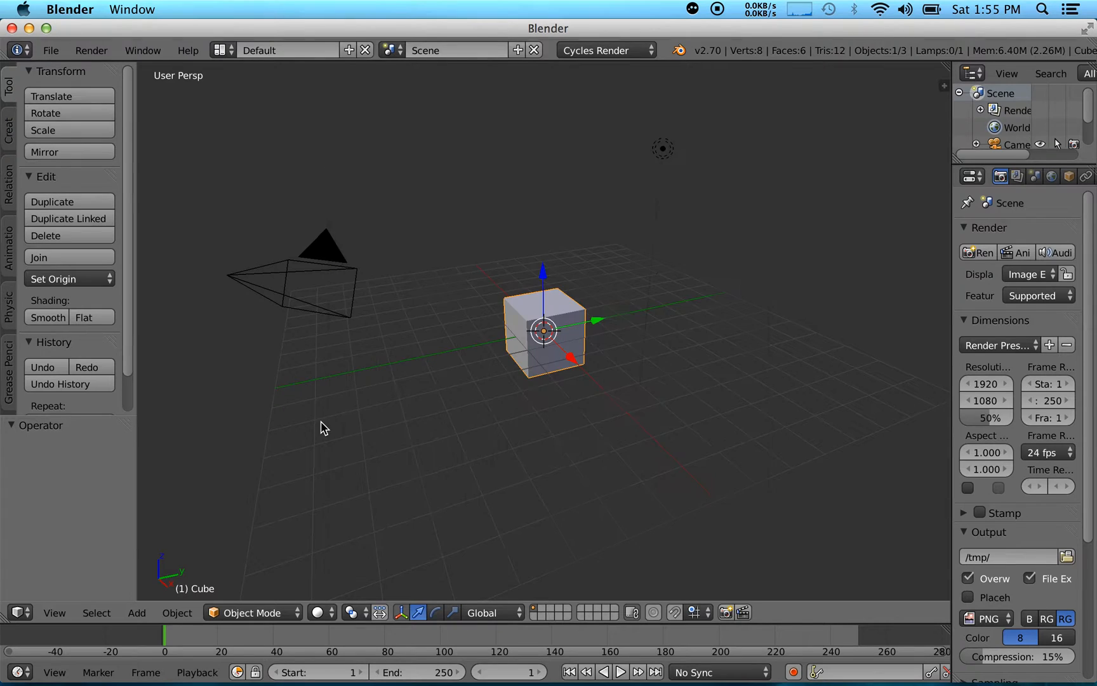
In User Preferences > Addons, enable Import Images as Planes and save user settings
click(51, 53)
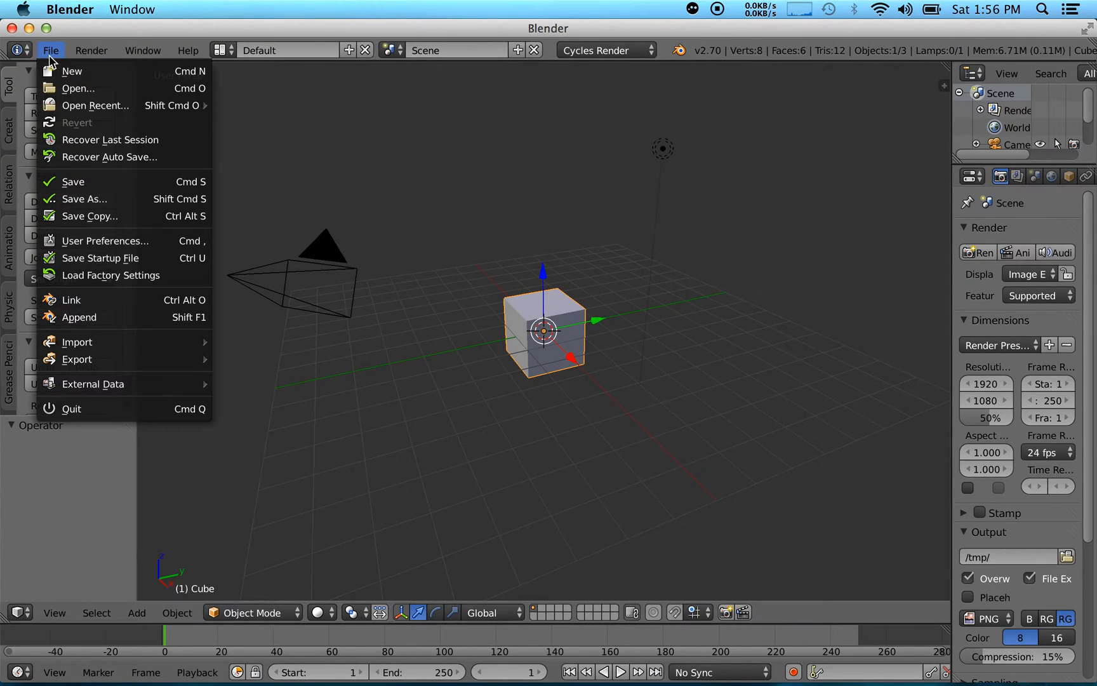
click(107, 241)
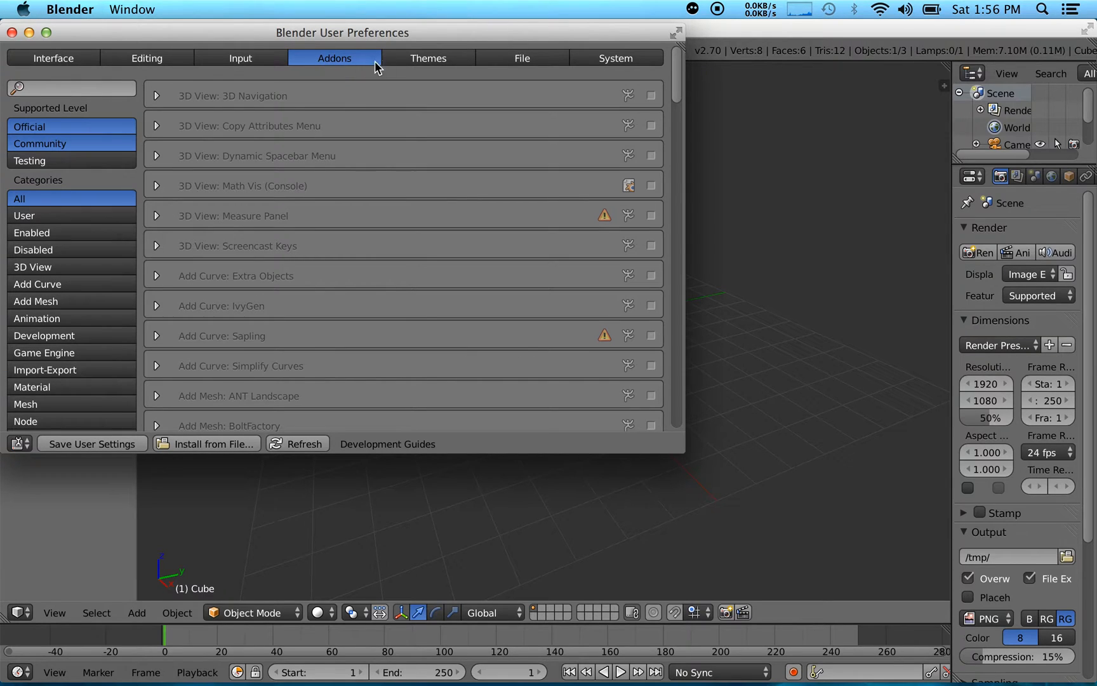
click(65, 86)
text(Import Im)
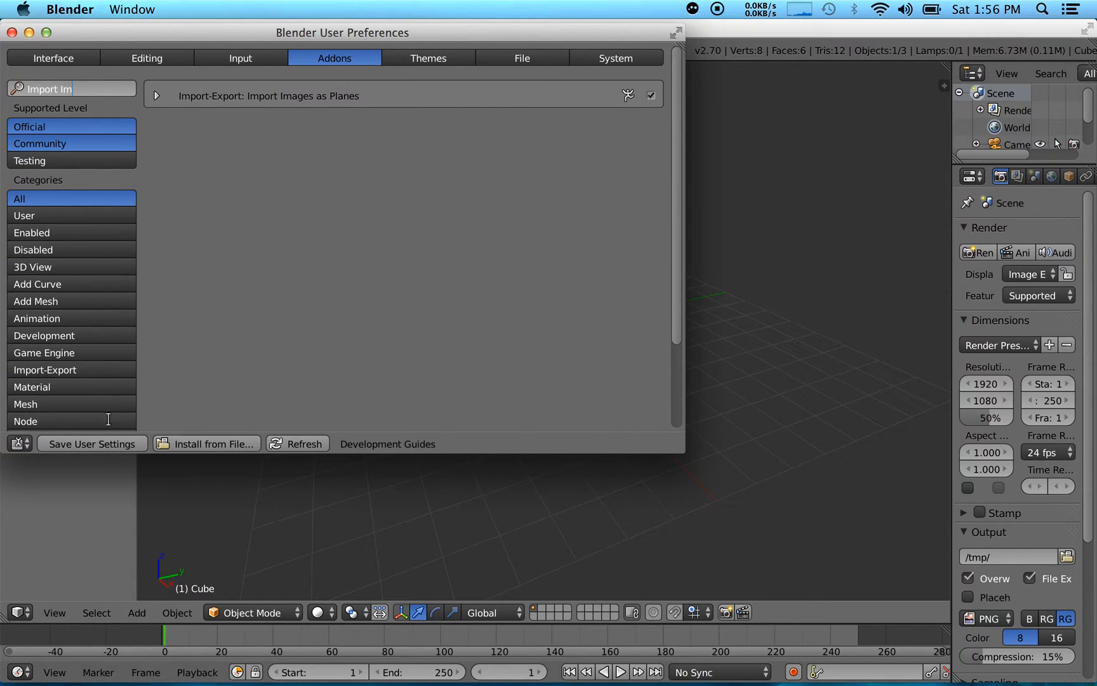
click(70, 446)
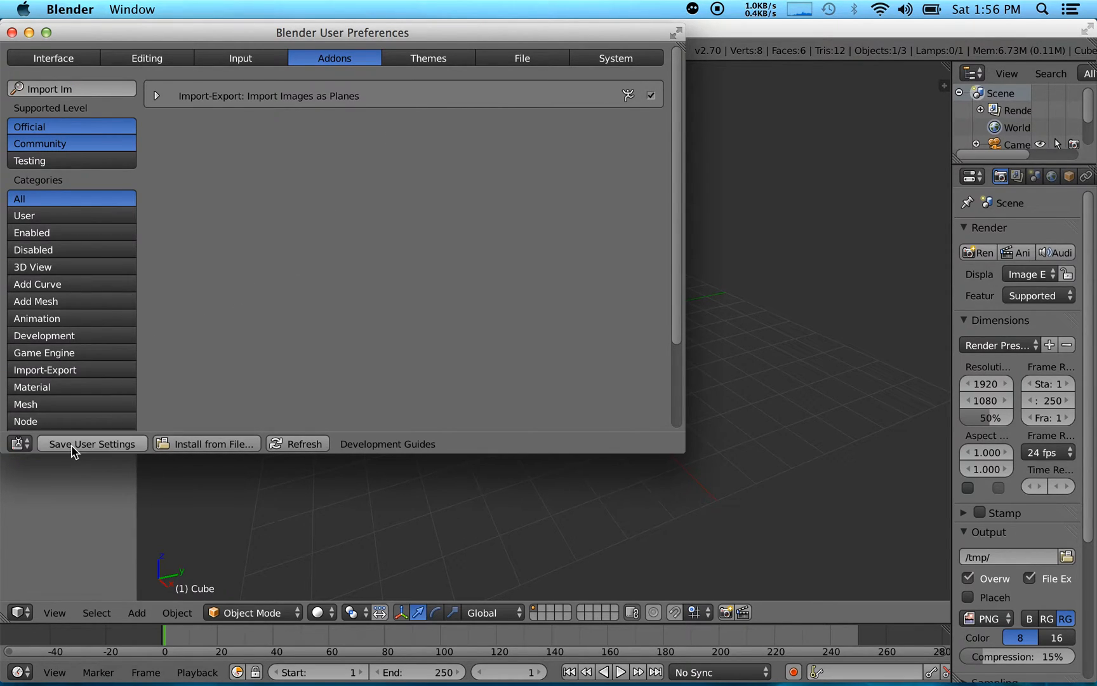
Close the preferences window and bring up the File menu for importing
click(12, 32)
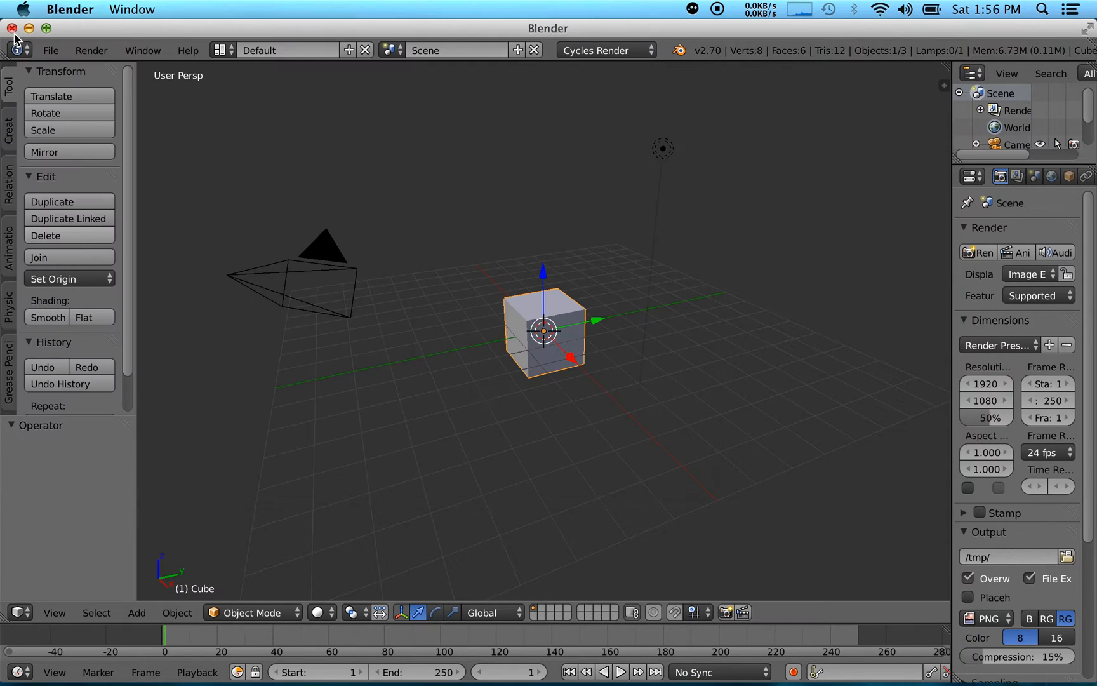
scroll(539, 368, right, 10)
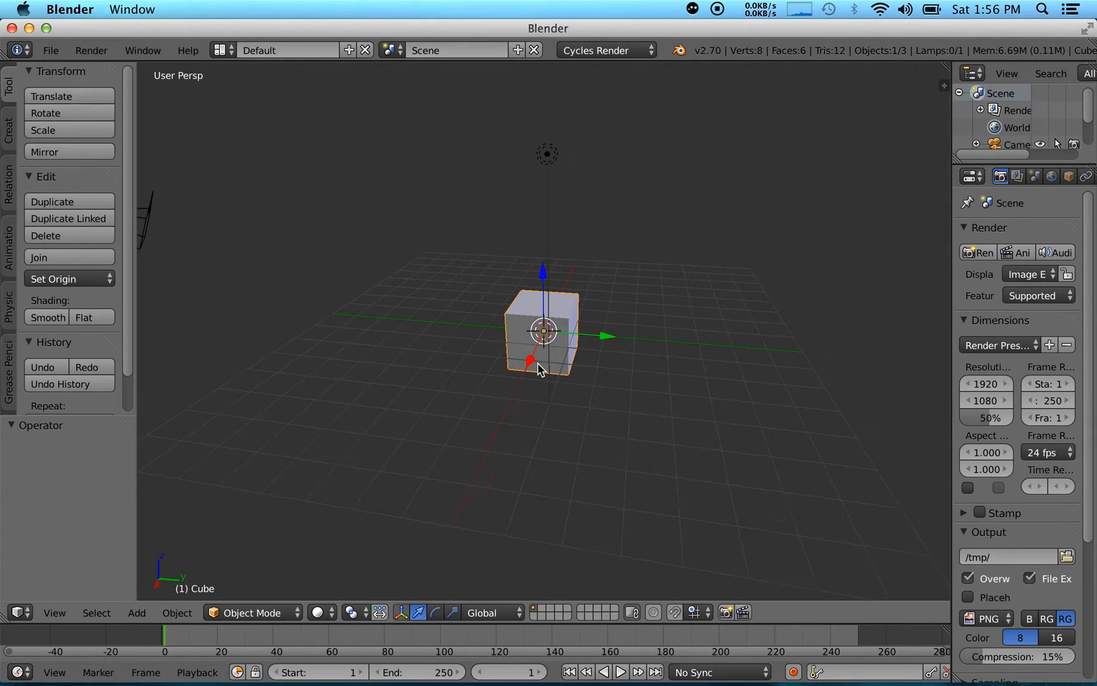
scroll(539, 369, right, 3)
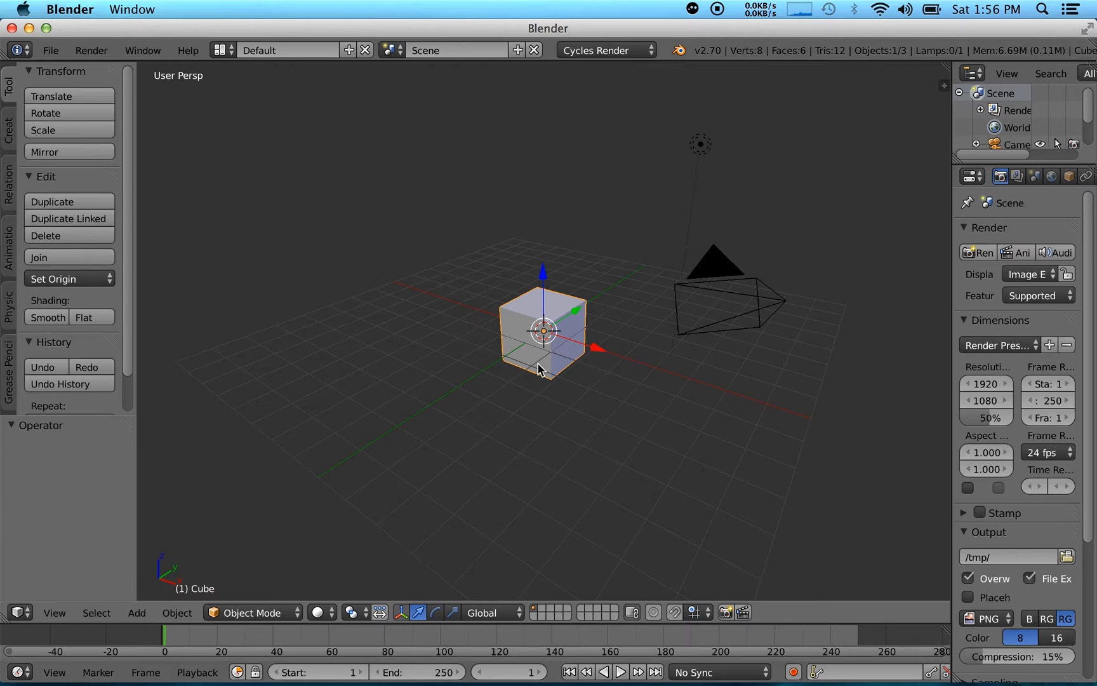
click(52, 50)
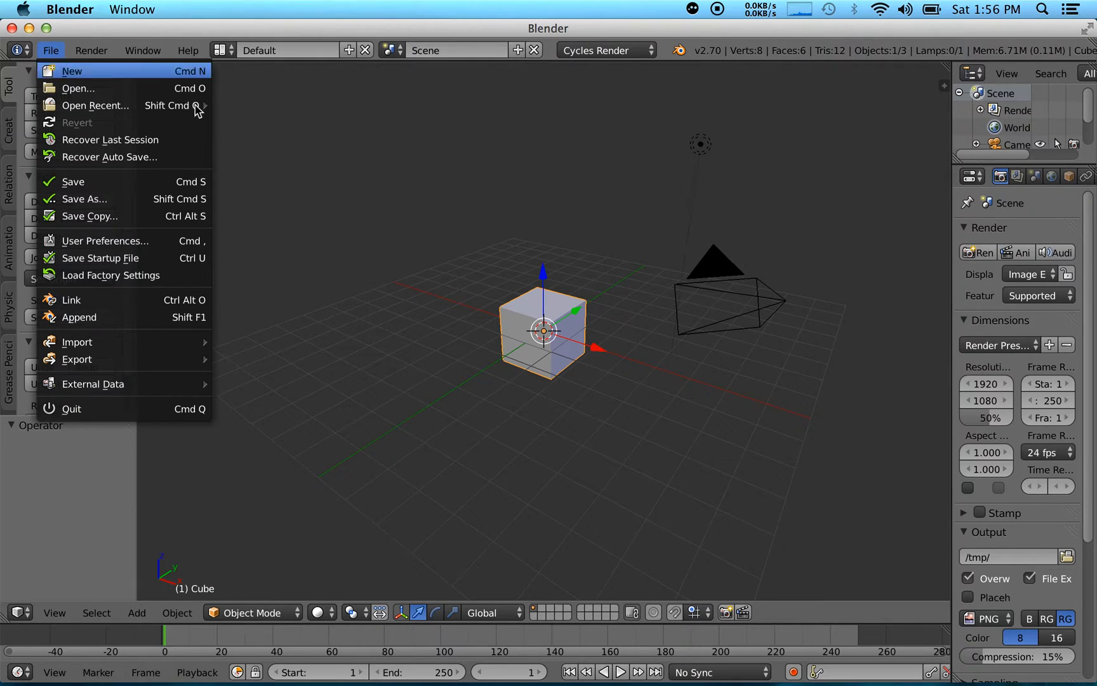
mouse_move(121, 341)
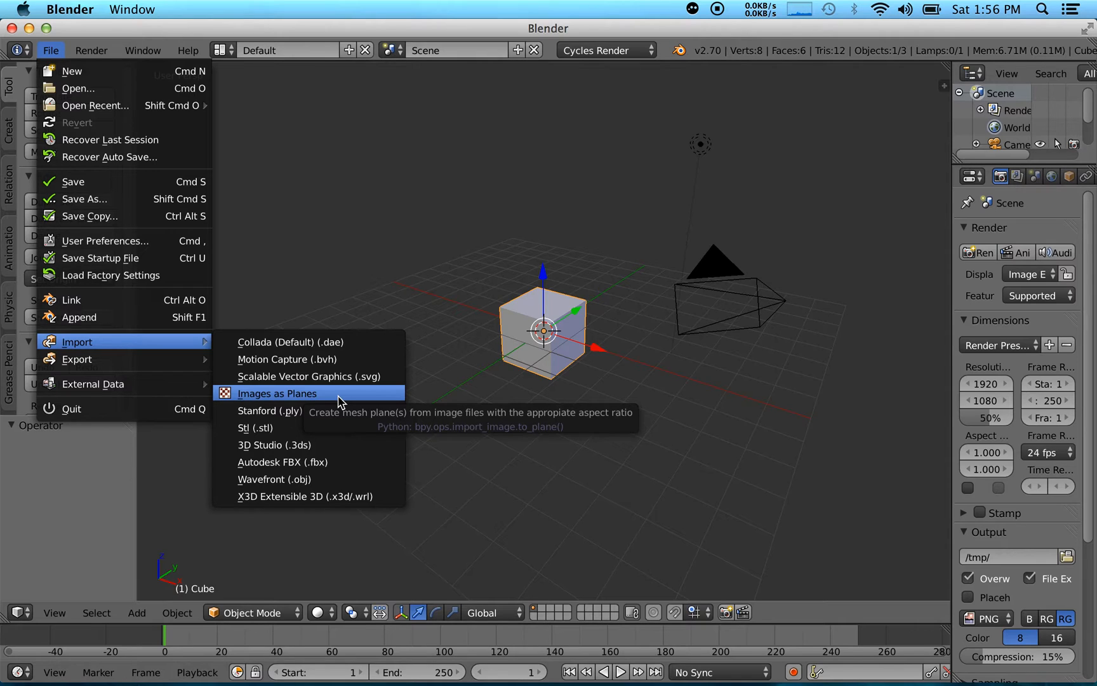
Import Alive.mp4 from the Desktop as an image plane, using the movie file filter
click(340, 402)
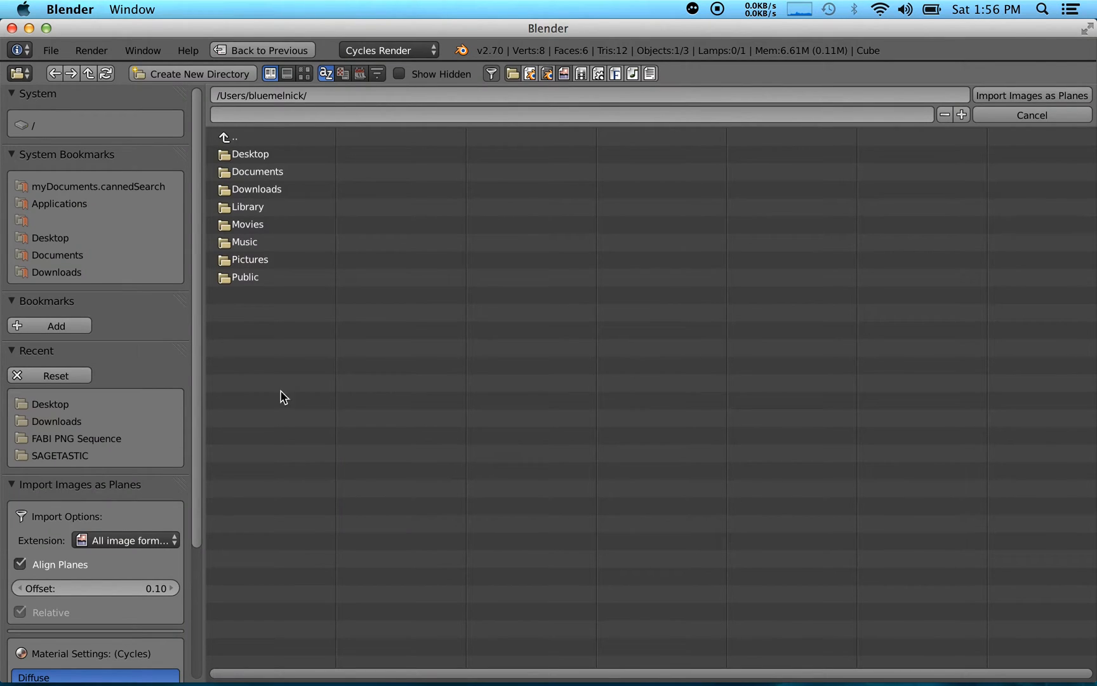
click(50, 237)
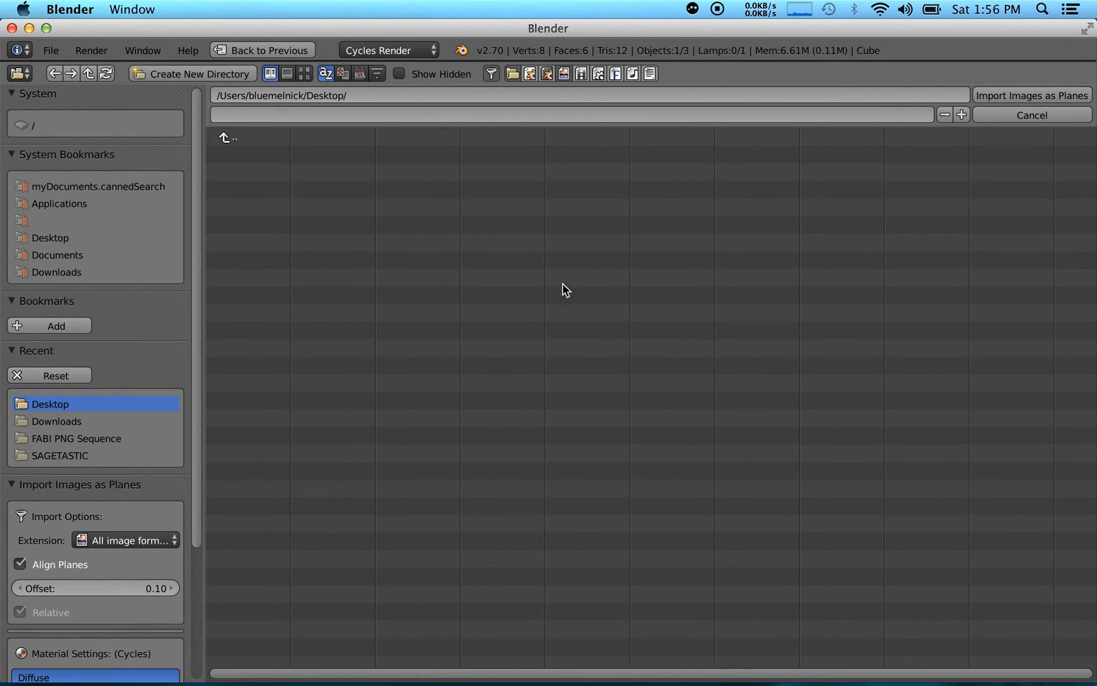
click(581, 77)
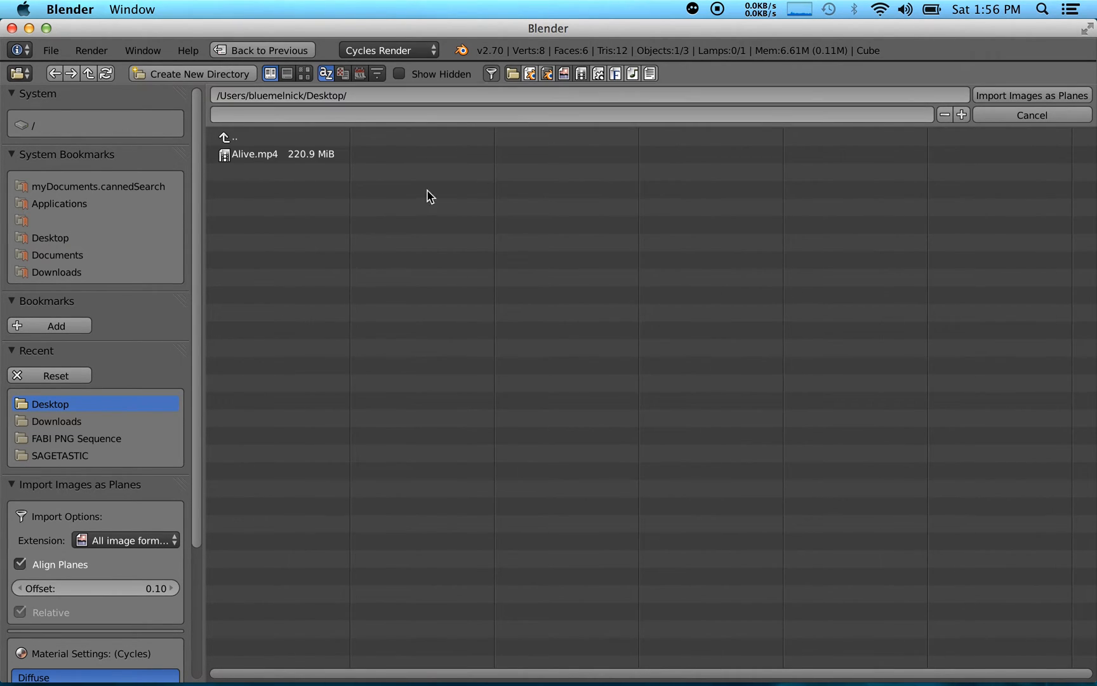
click(247, 160)
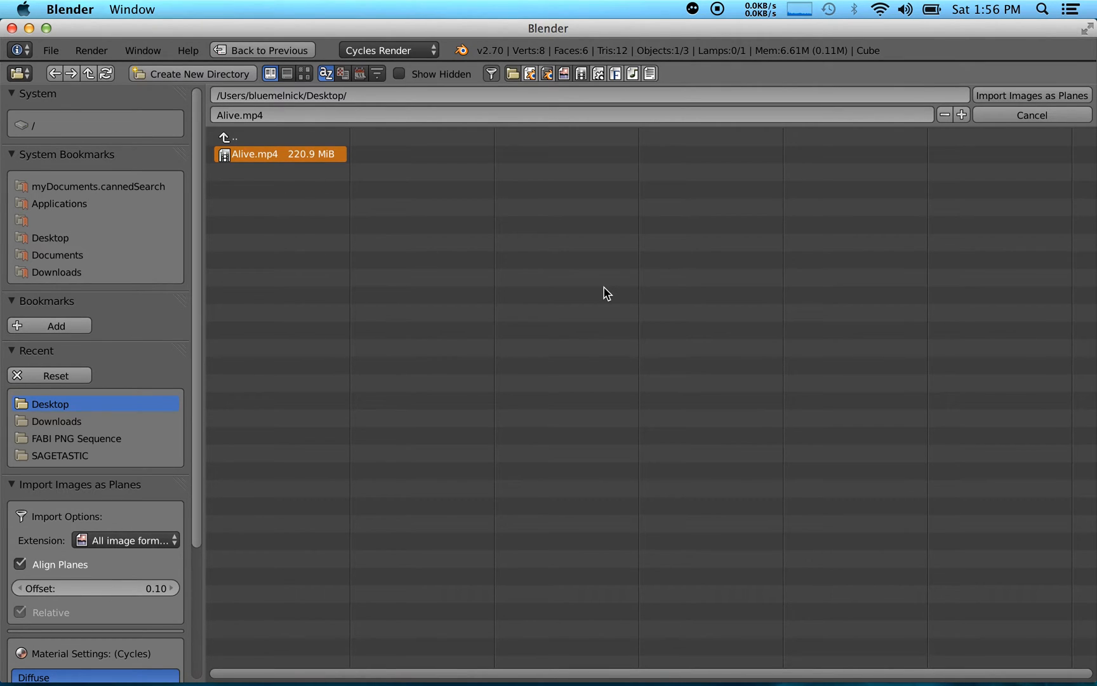
click(984, 96)
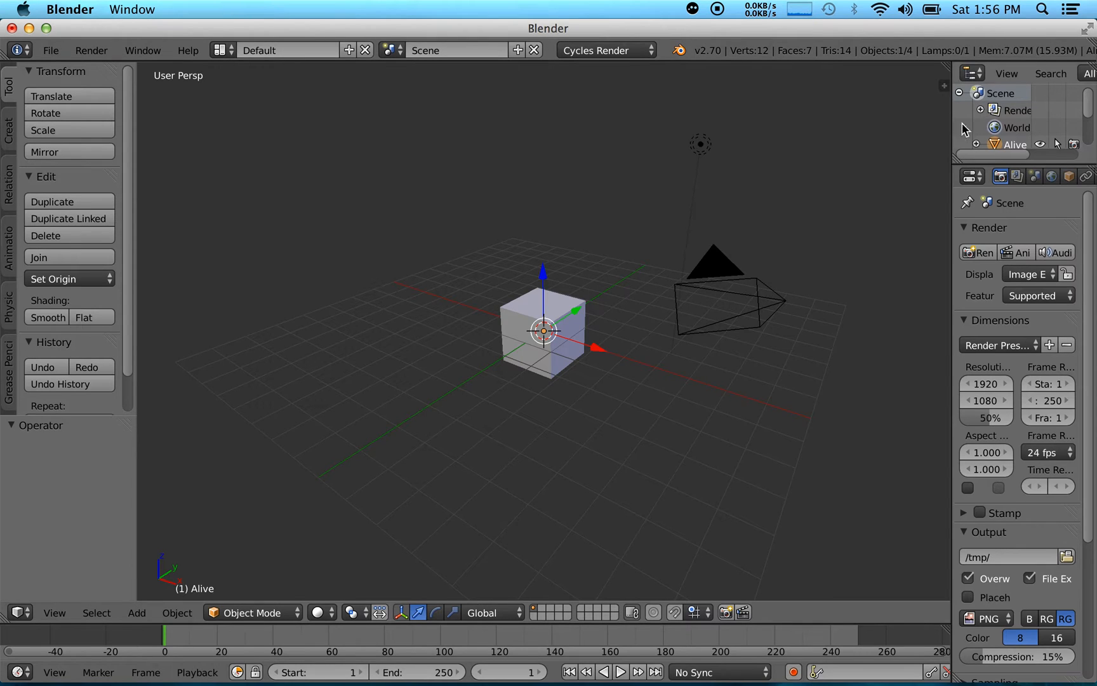
Switch the viewport to wireframe and rotate the cube 90° about X
right_click(553, 312)
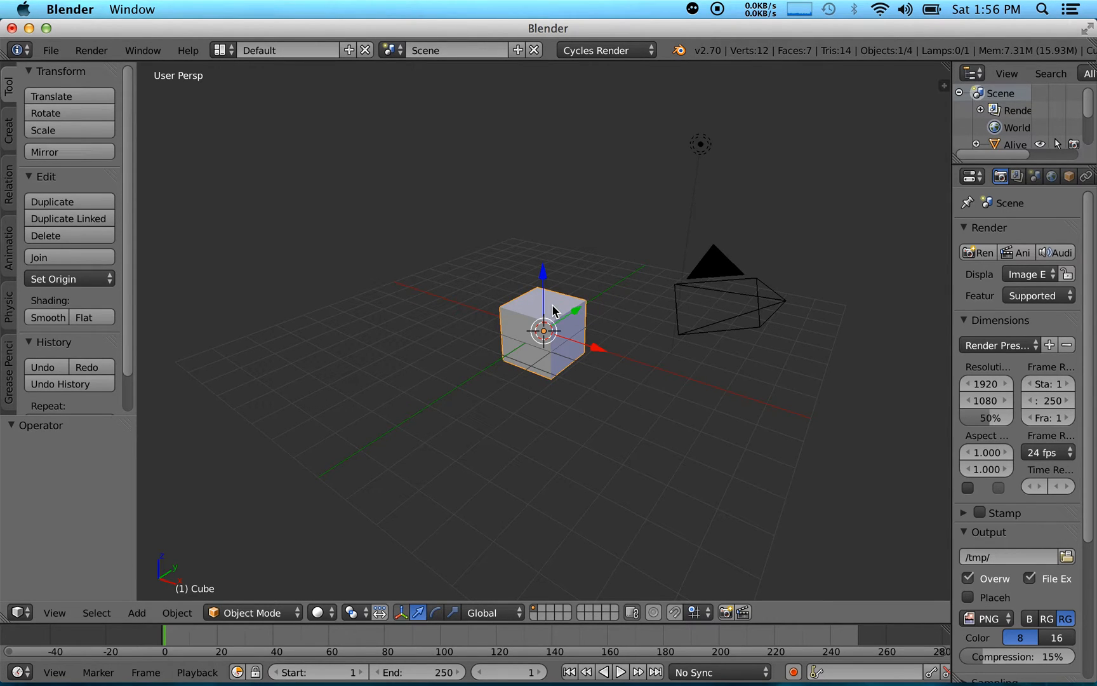
key(z)
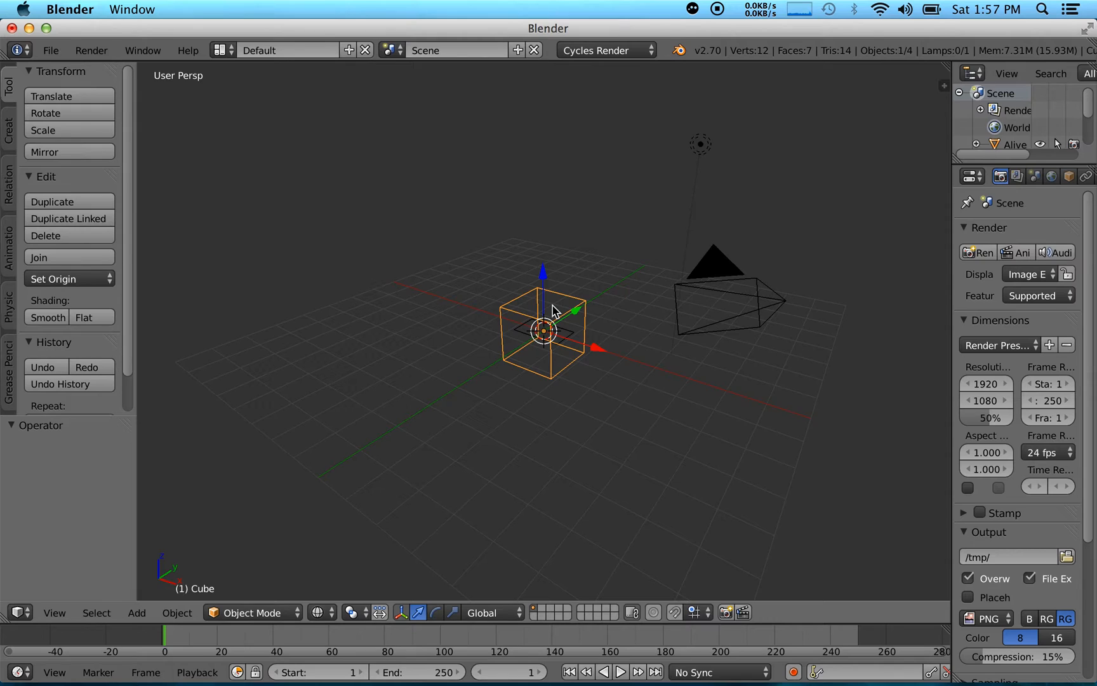
middle_drag(588, 366, 599, 357)
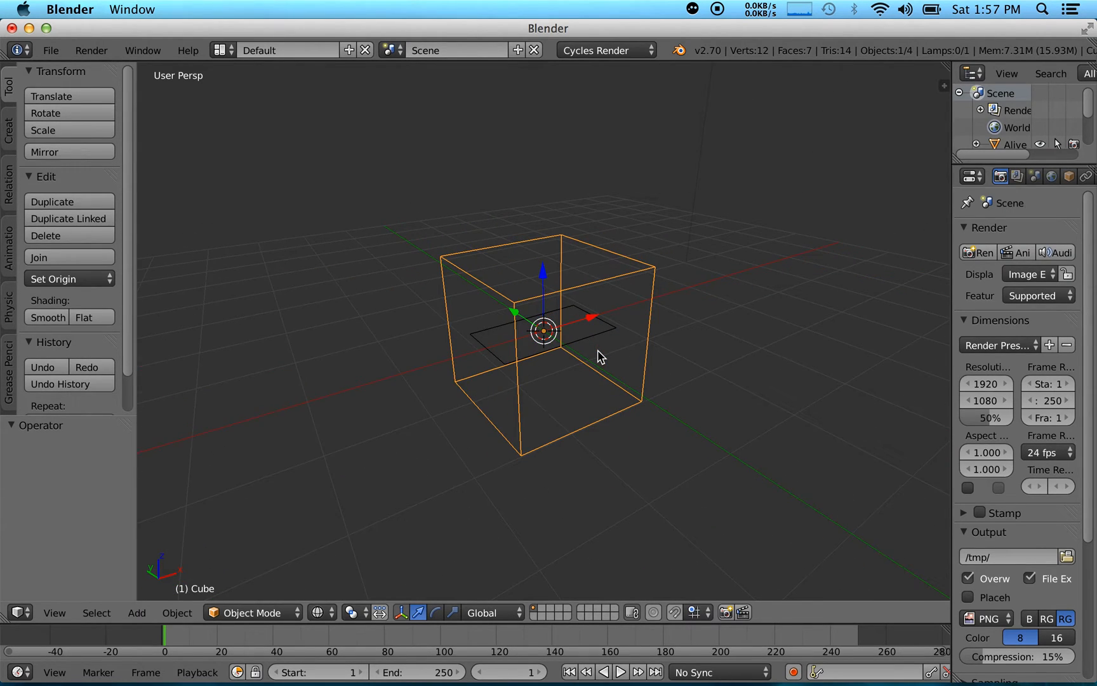
key(r)
text(x)
text(90)
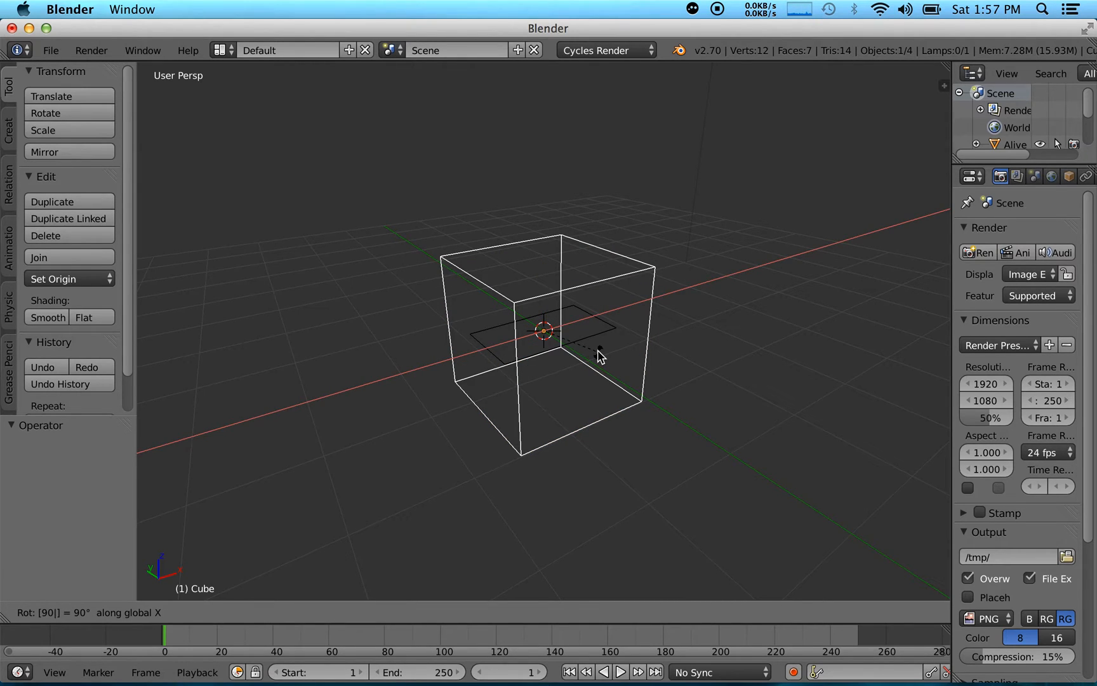
key(Return)
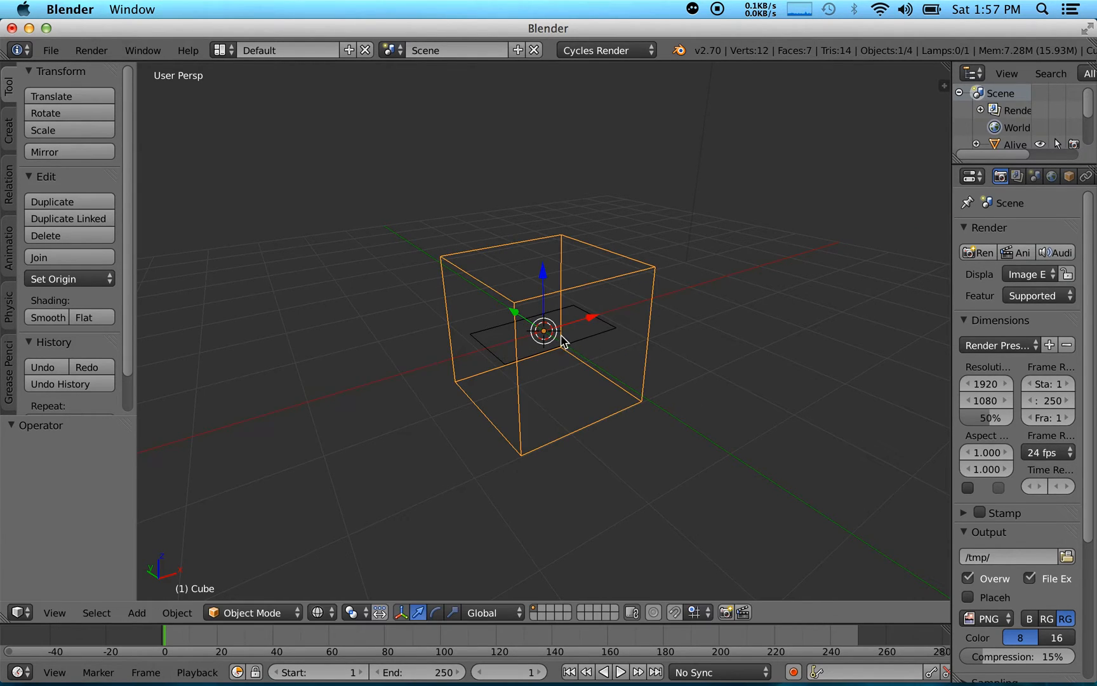
Rotate the Alive plane 90° about X and 90° about Z, then begin sliding it along X in camera view
right_click(598, 336)
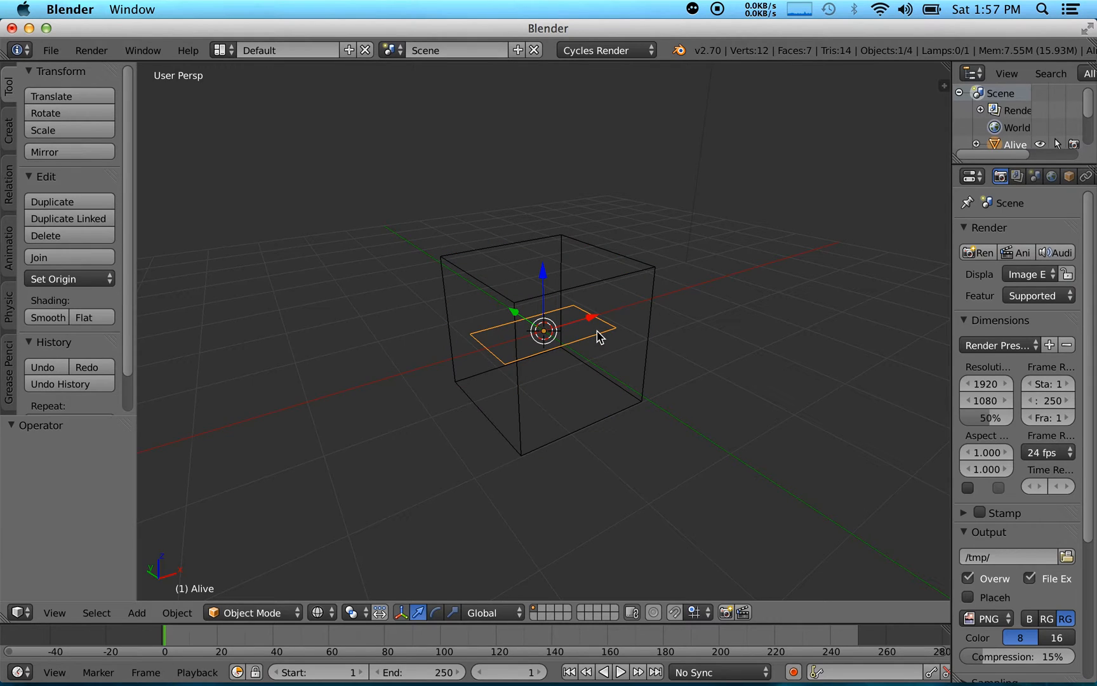
text(rx90)
key(Return)
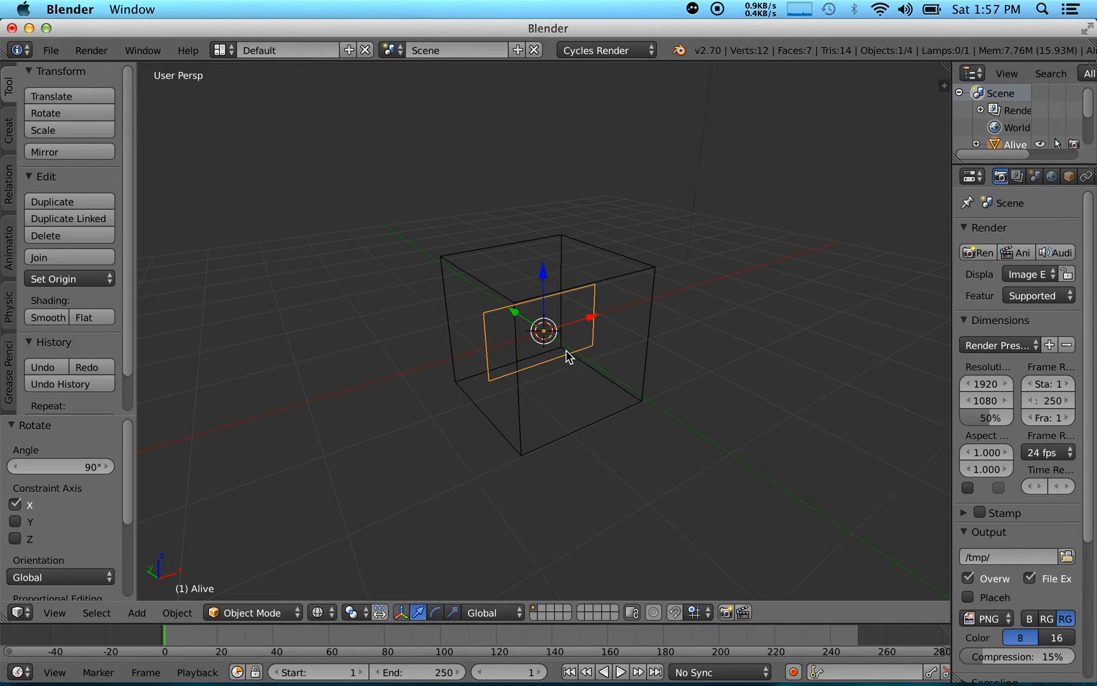
text(rz90)
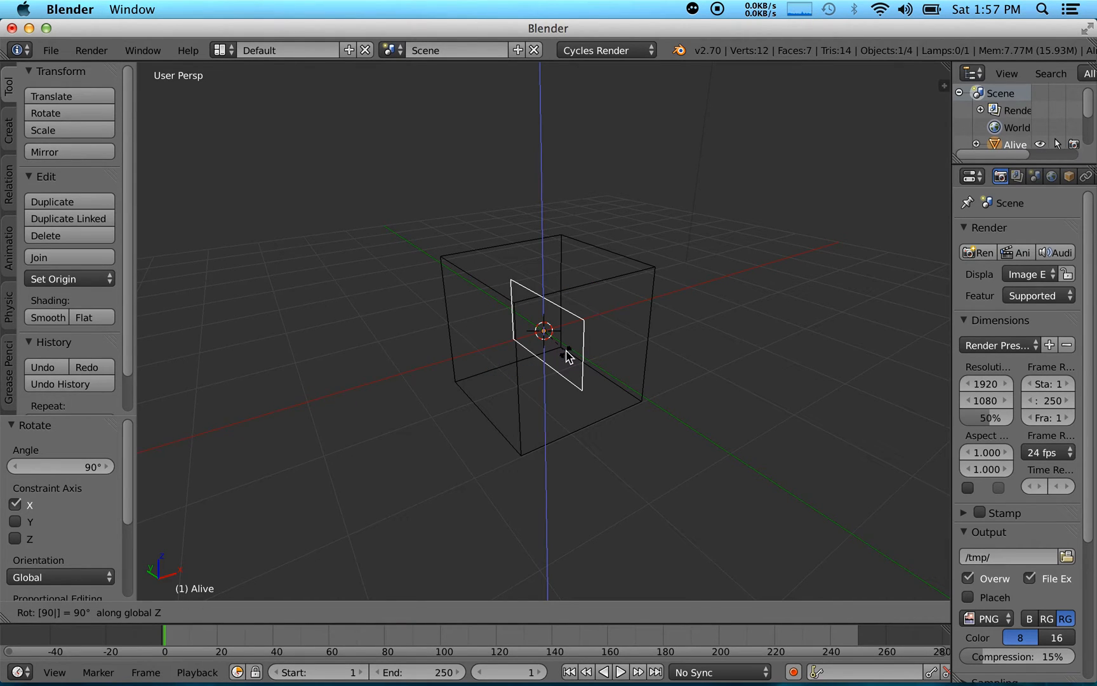
key(Return)
key(KP_0)
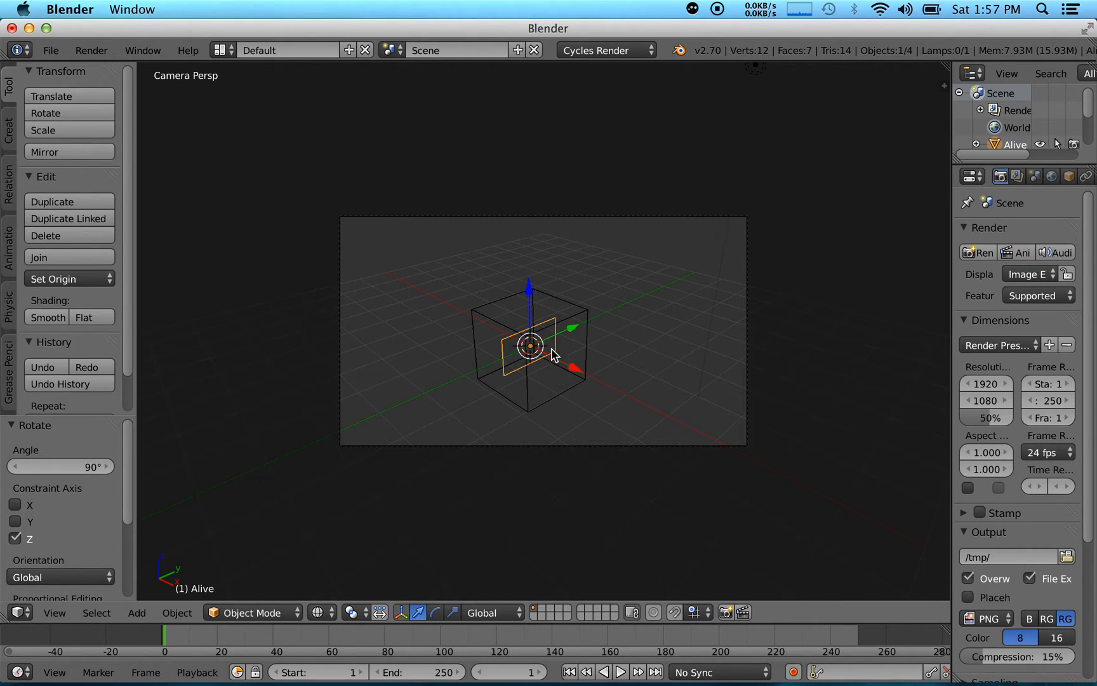
key(g)
key(x)
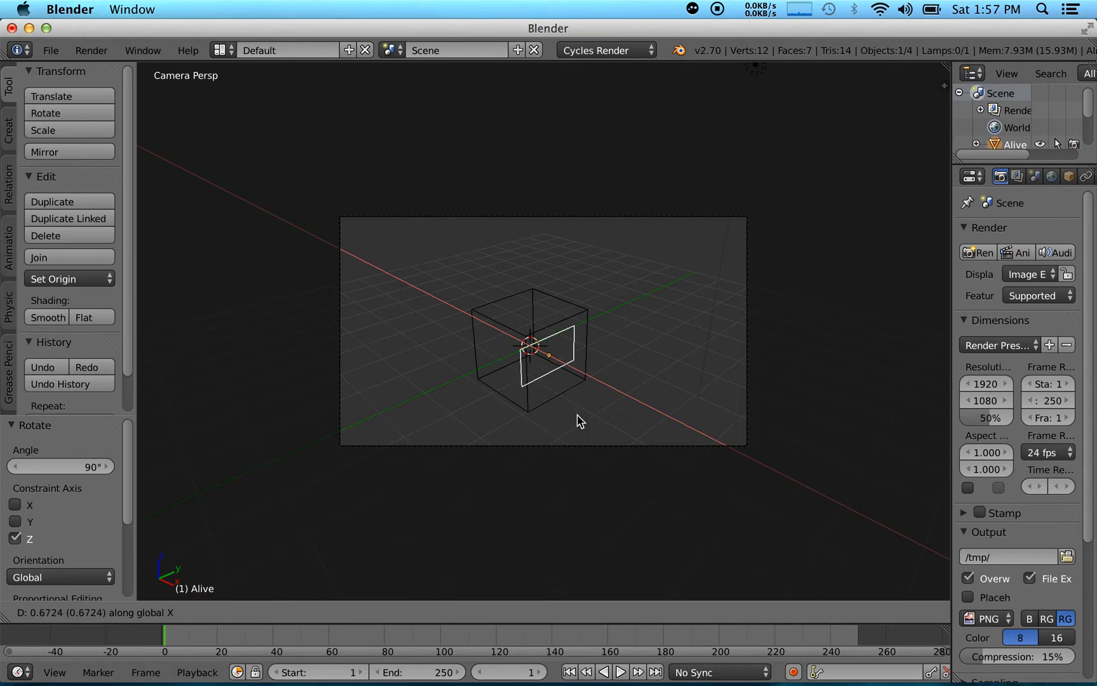
Place the plane at 1.217 on X, duplicate it along Y as Alive.001 and turn the copy 90°
click(573, 420)
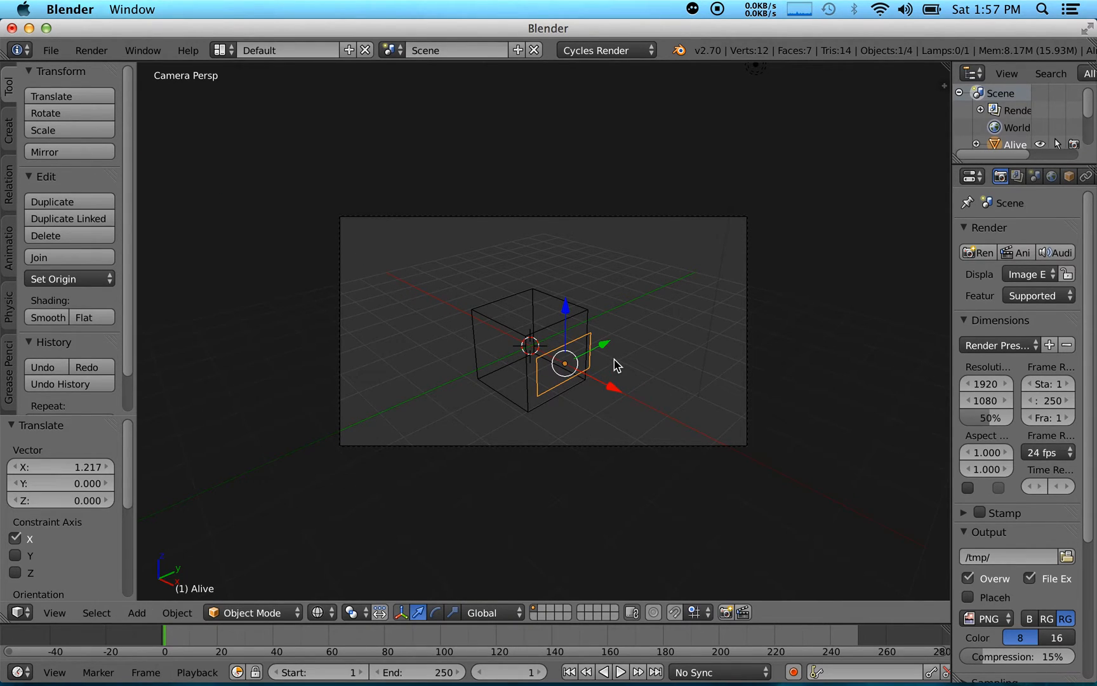
key(shift+d)
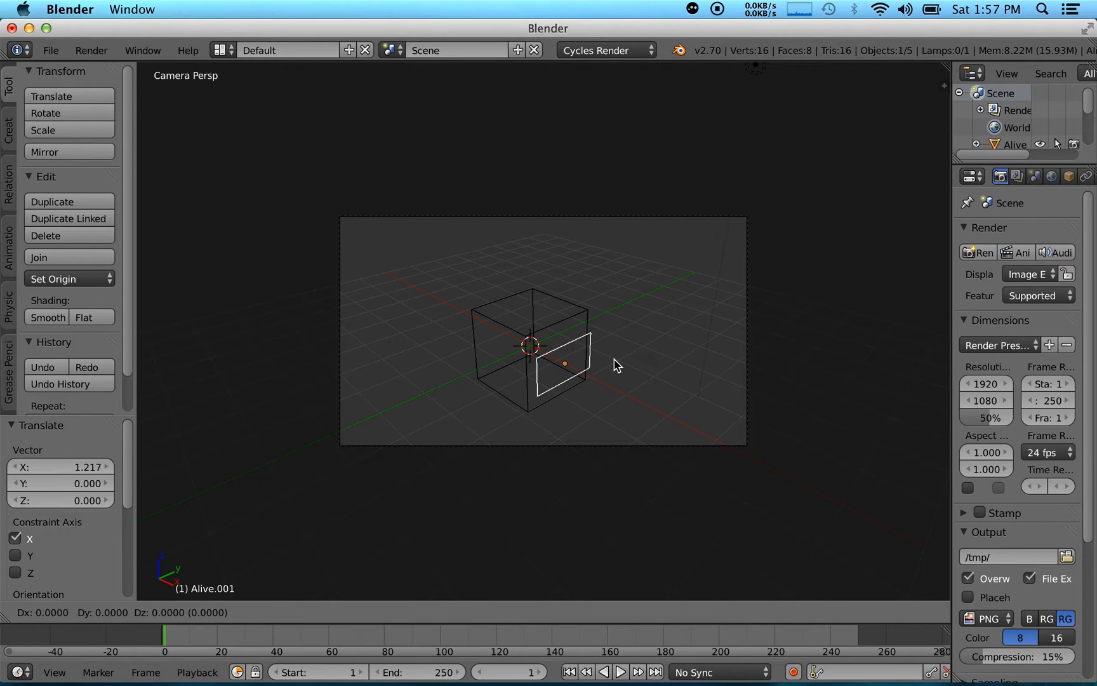
key(y)
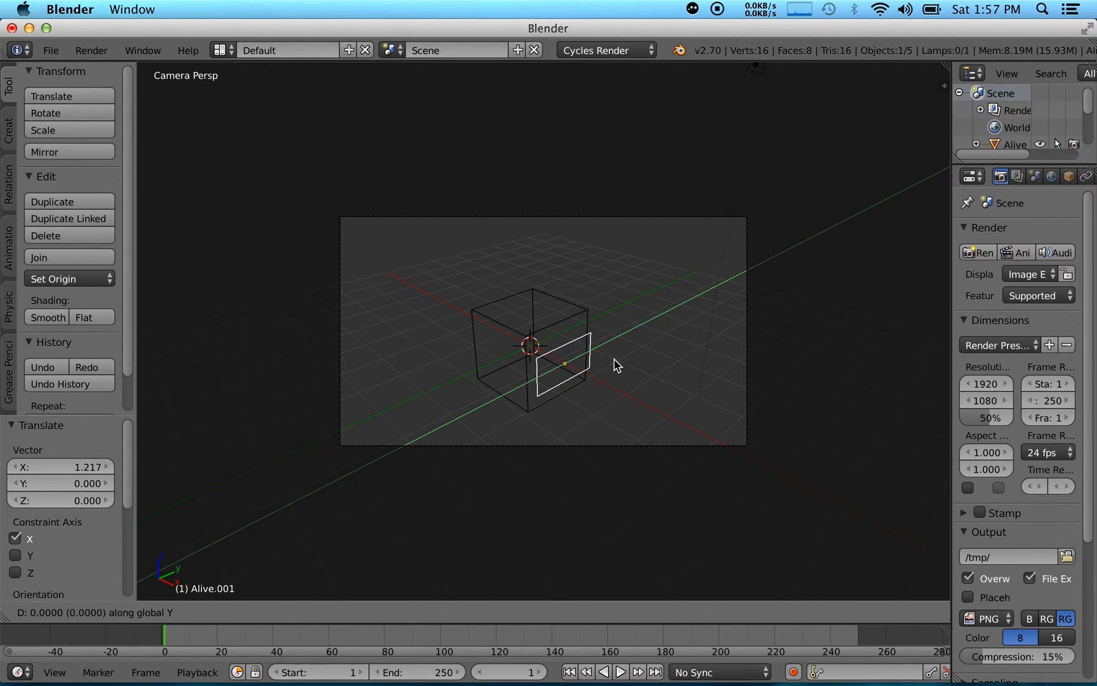
click(568, 387)
text(rz)
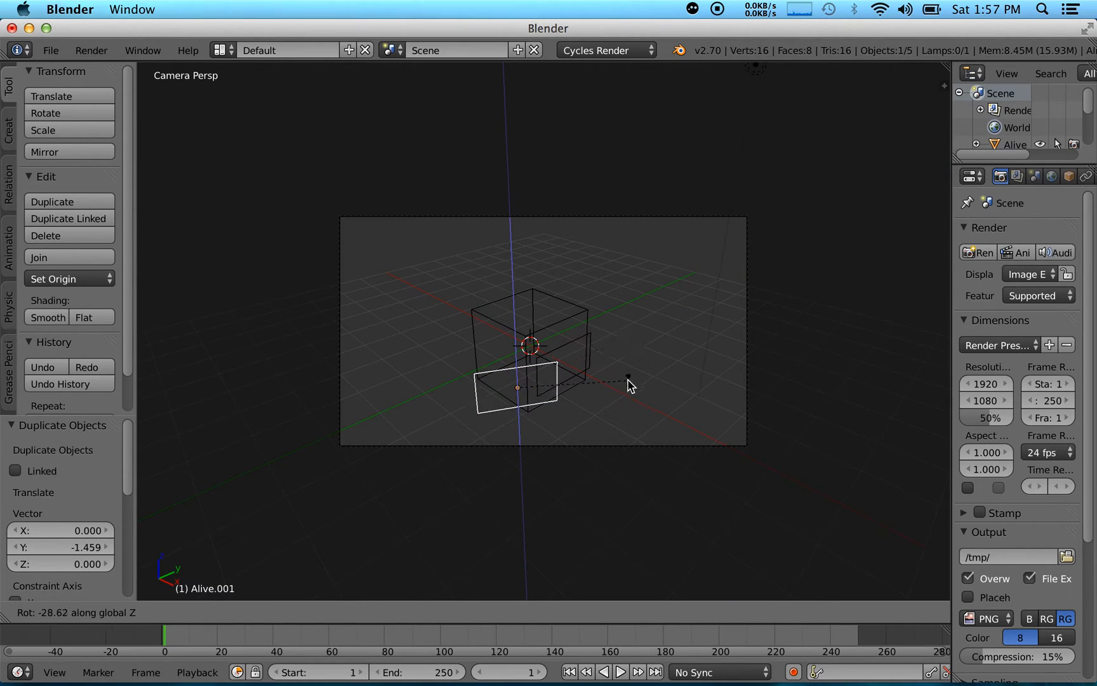
text(90)
key(Return)
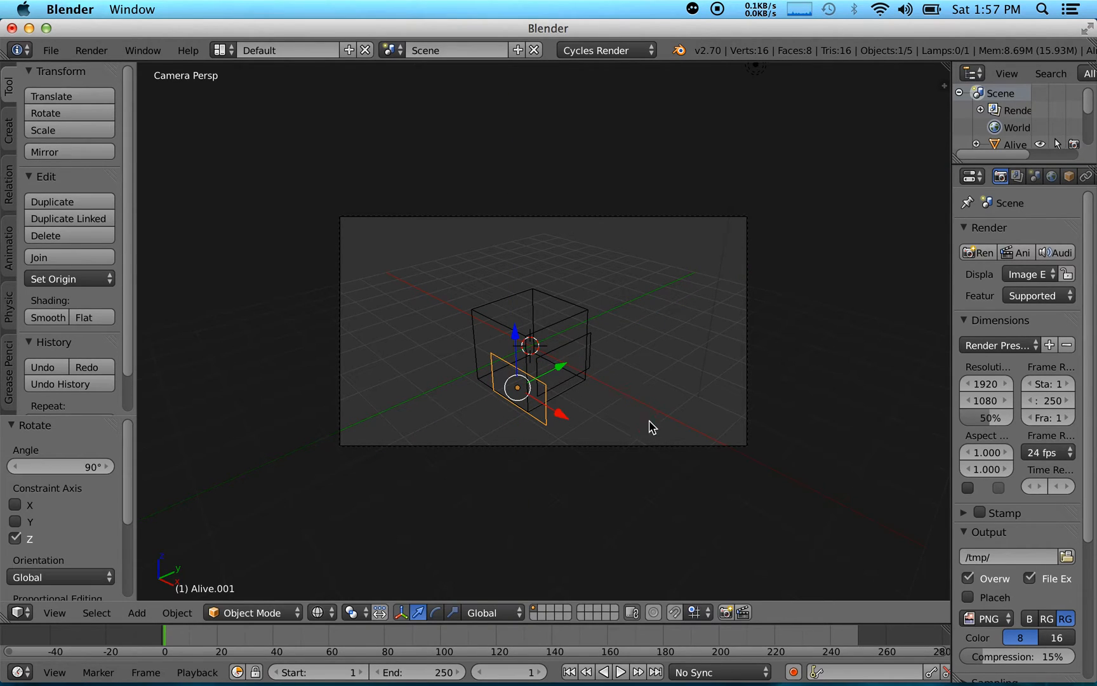
Nudge Alive.001 along X, Y and Z to sit against the cube's left side, then return to solid shading
key(g)
key(x)
click(626, 405)
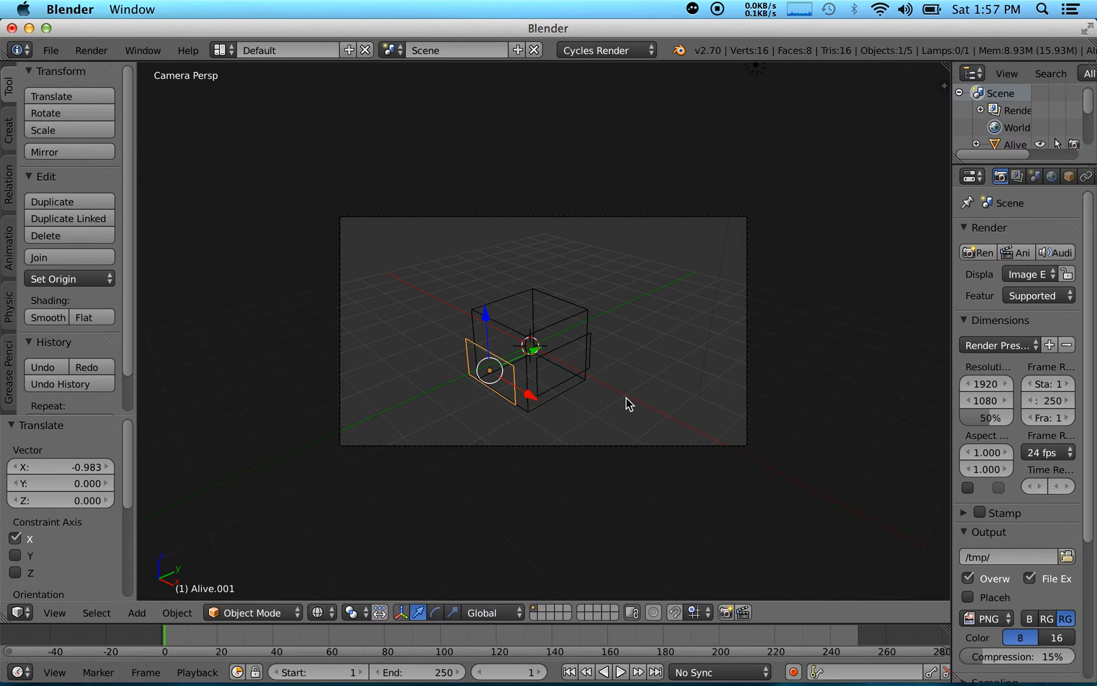
key(g)
key(y)
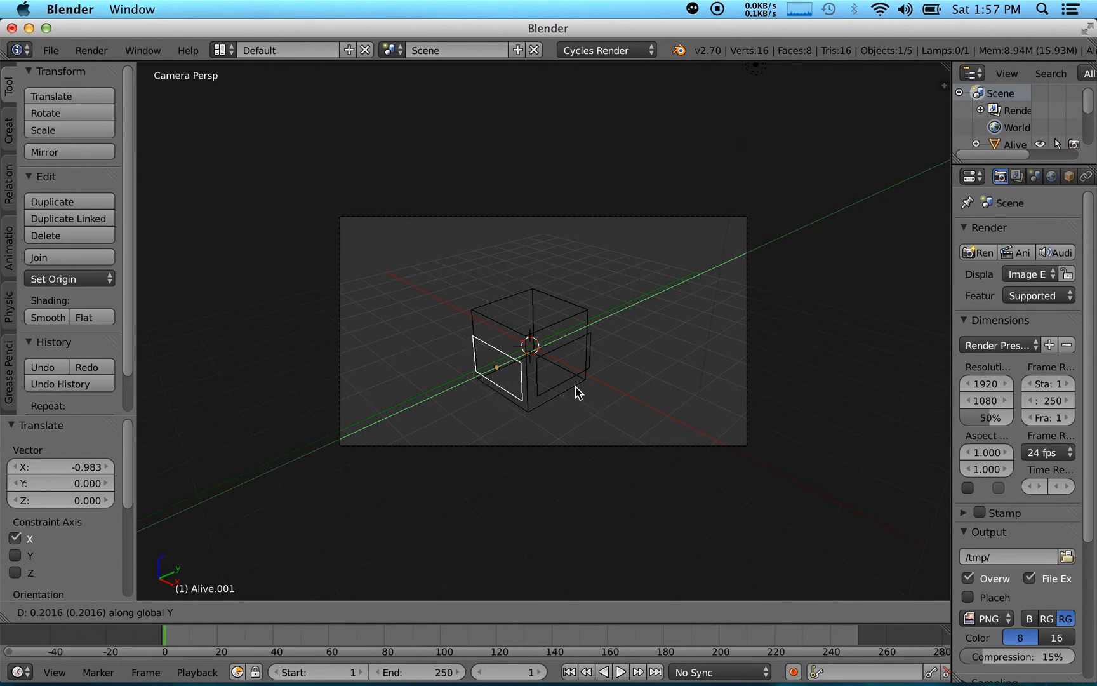
click(578, 393)
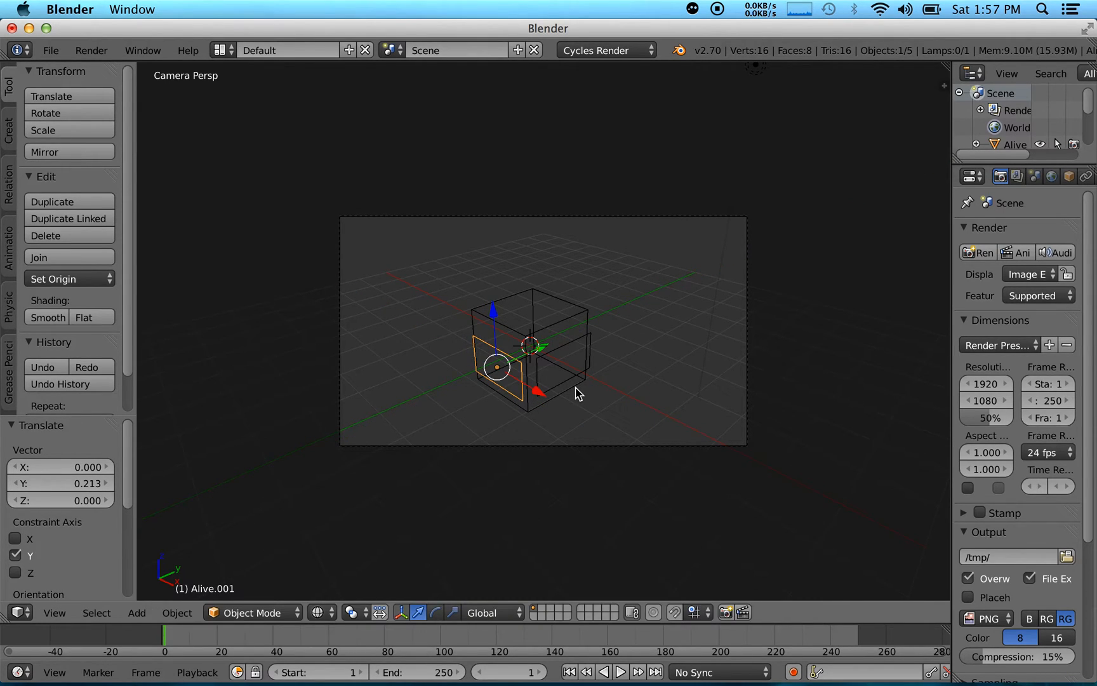
key(g)
key(z)
click(577, 391)
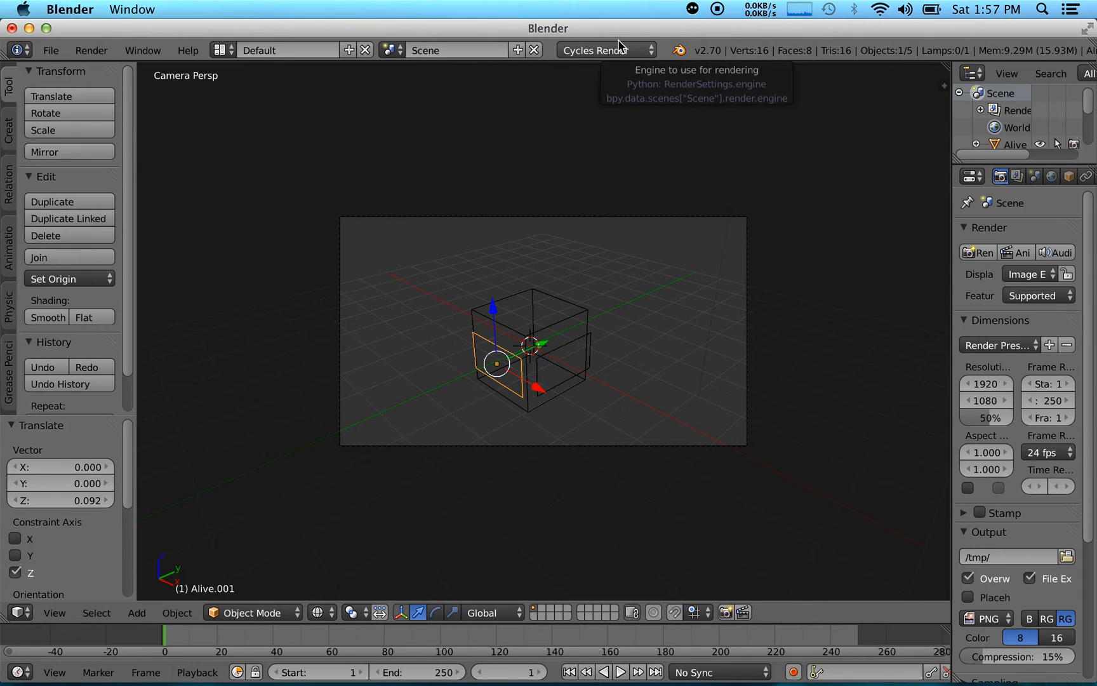
key(z)
Give the cube a node-based blue Glossy BSDF material
right_click(559, 324)
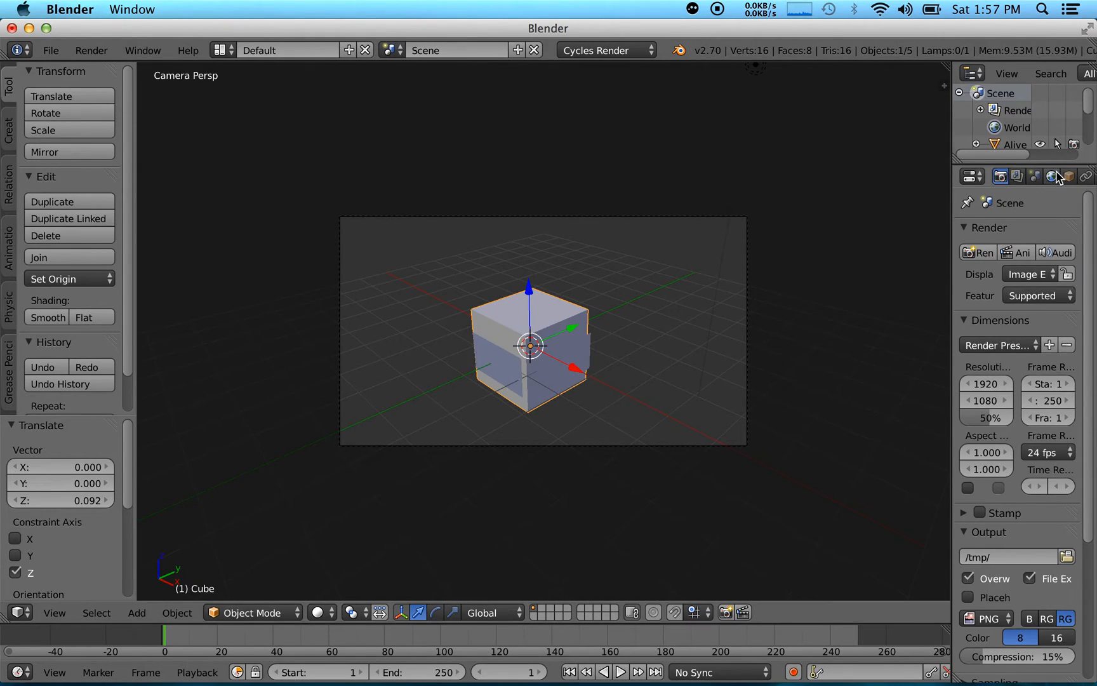
scroll(1059, 177, down, 3)
click(987, 176)
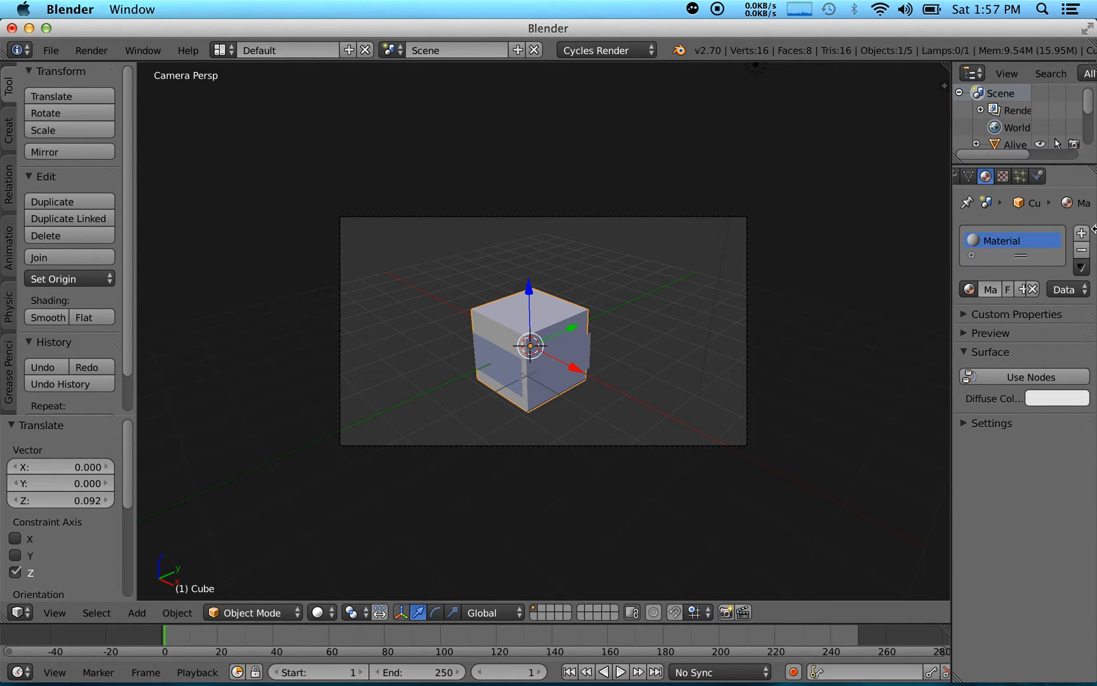
click(981, 378)
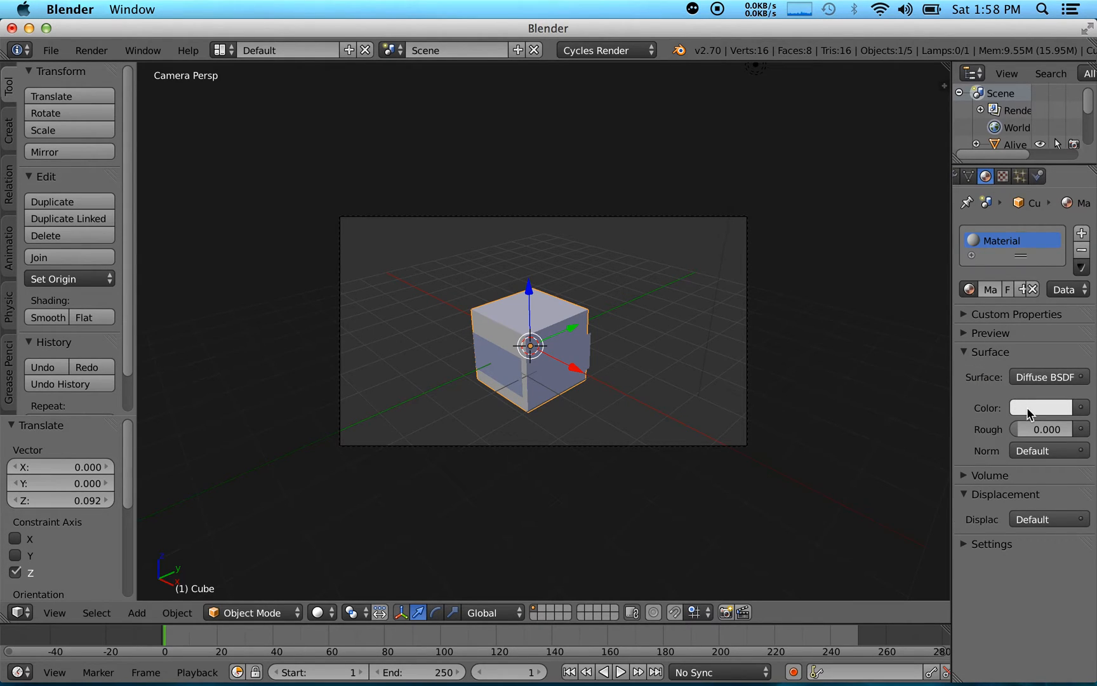
click(1026, 408)
drag(1001, 276, 1021, 172)
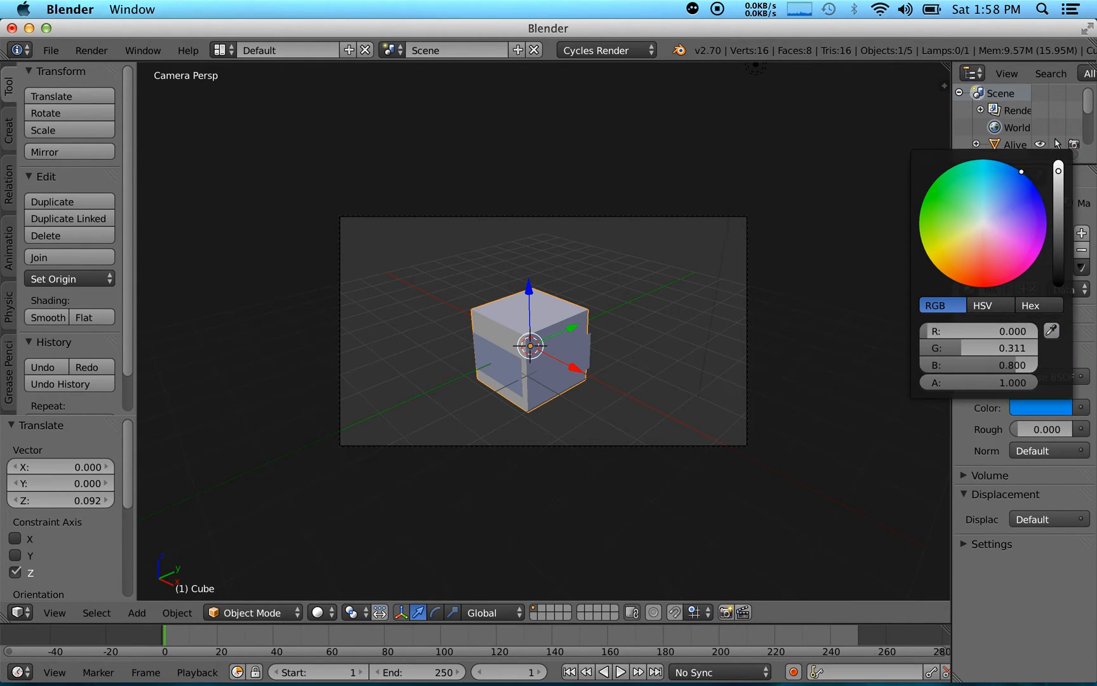
click(1042, 378)
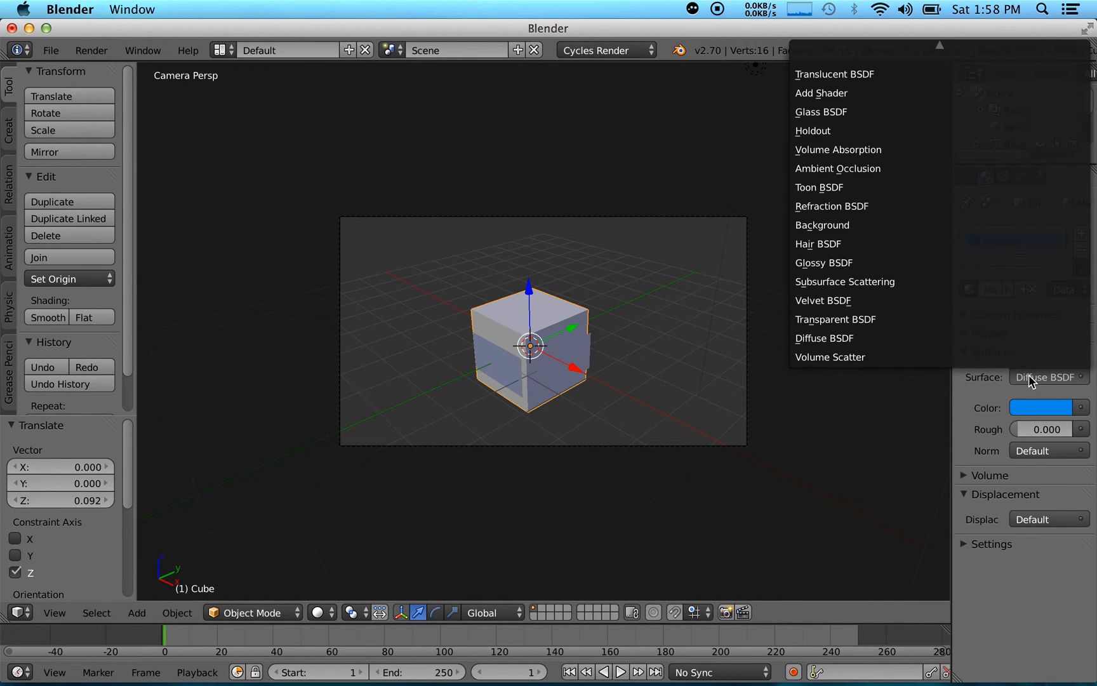
click(825, 262)
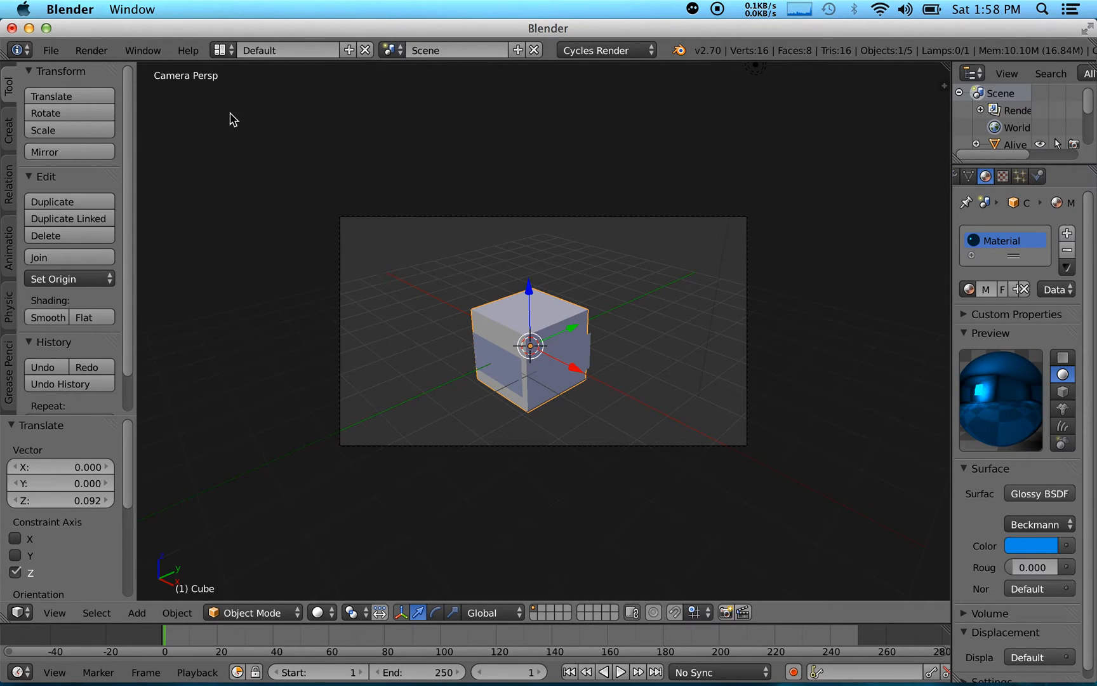
scroll(1002, 175, up, 5)
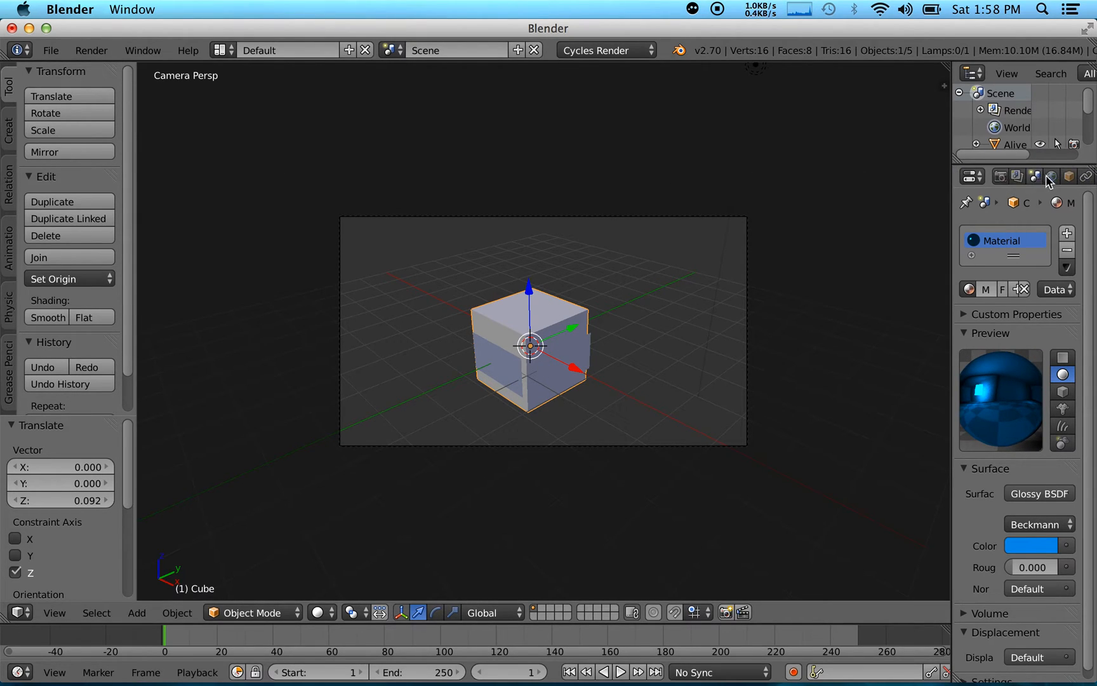
click(1052, 176)
Enable world nodes, set the background colour to black, and select Alive.001
click(1037, 320)
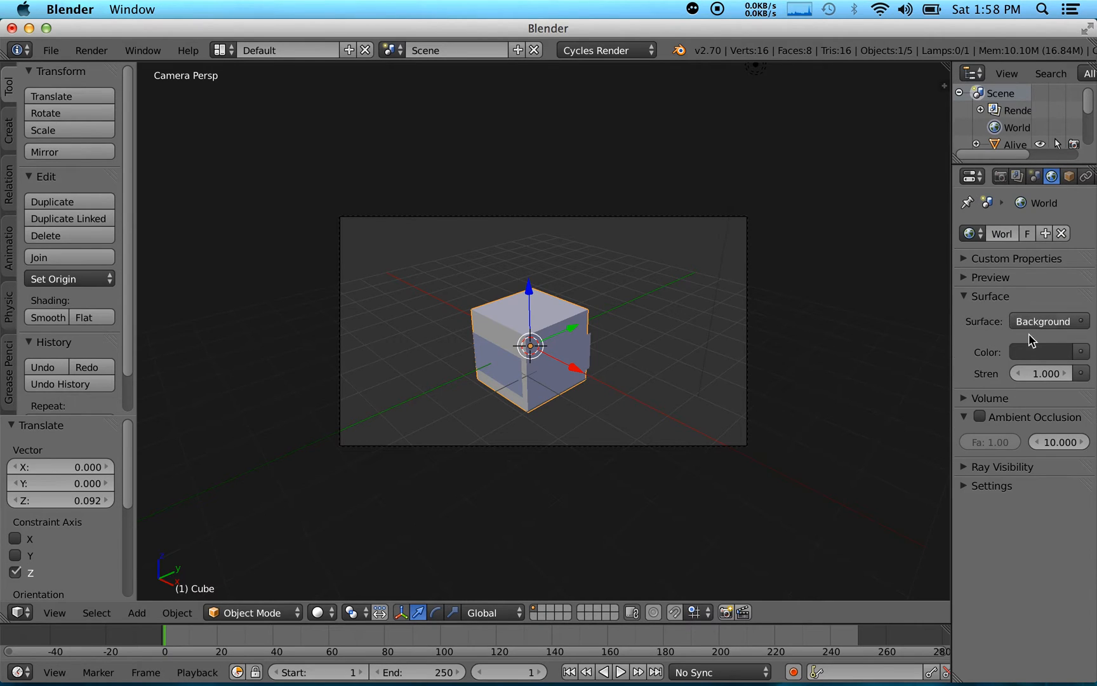
click(1051, 349)
drag(1060, 178, 1060, 236)
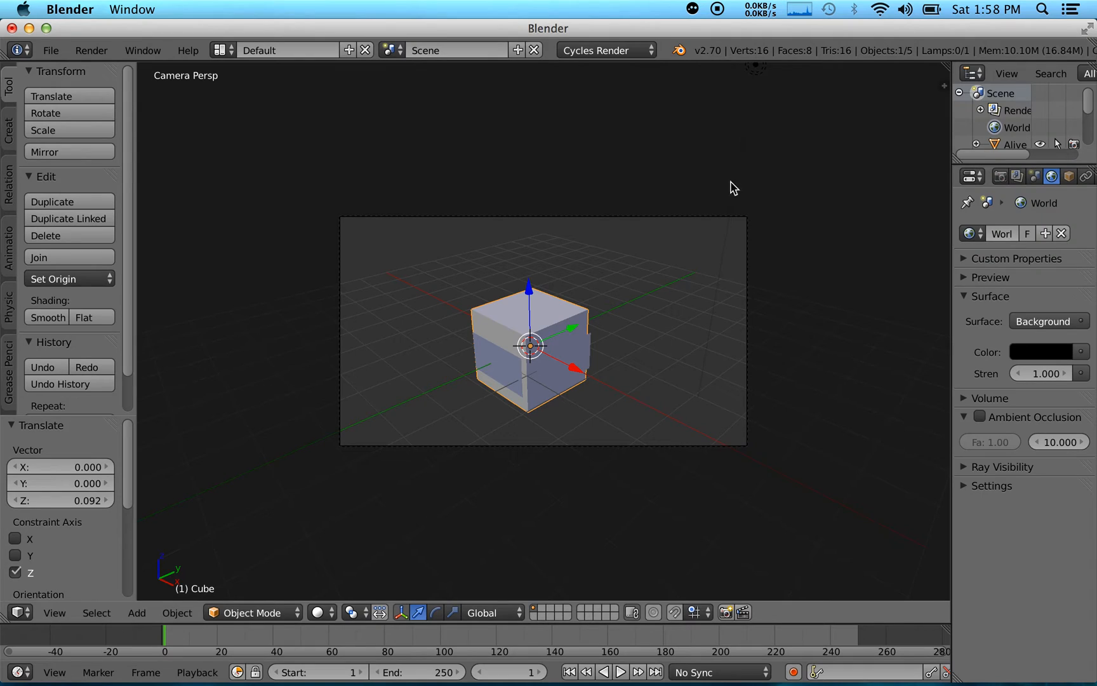
right_click(490, 369)
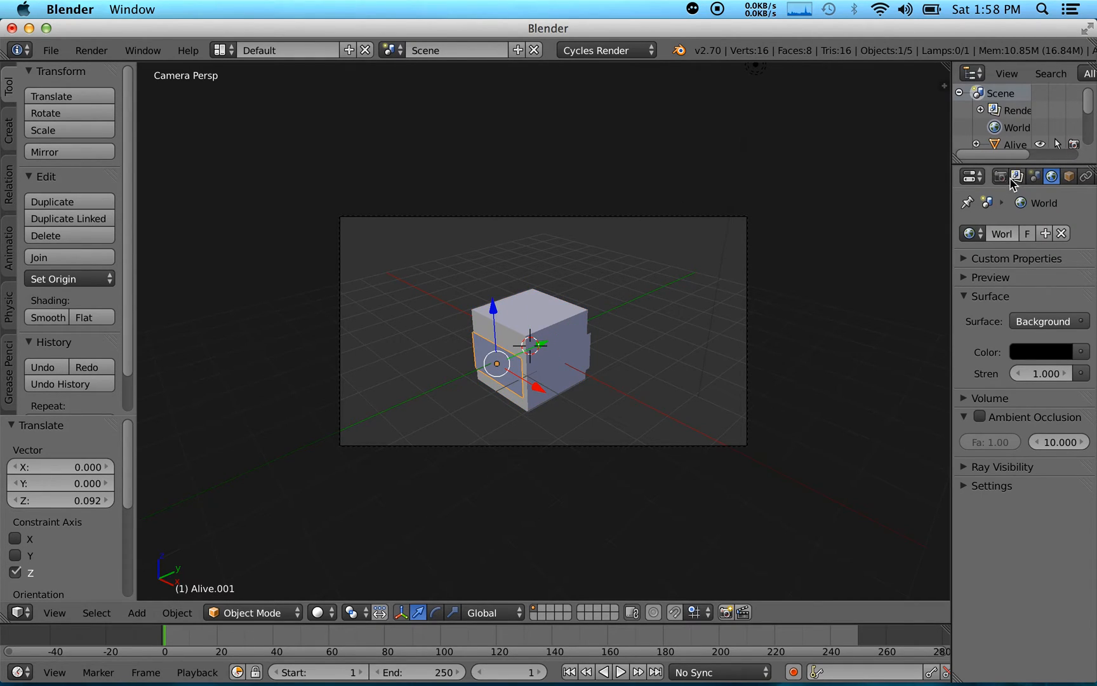
scroll(1012, 182, down, 5)
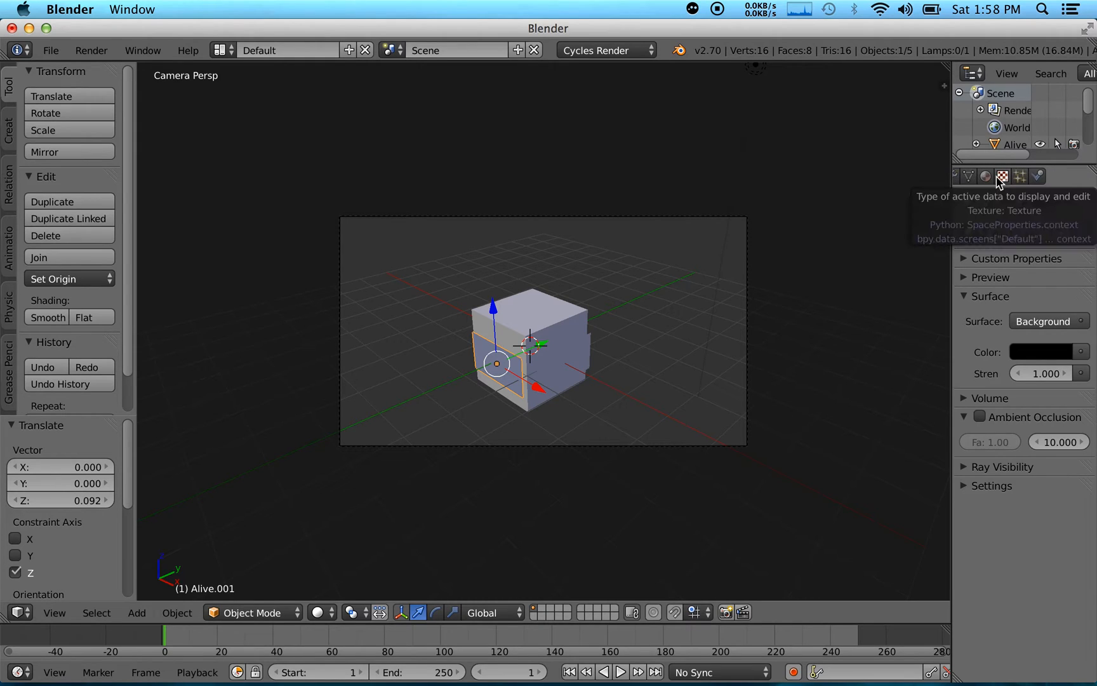
Switch the plane's image texture source to Single Image and check the material preview
click(1003, 176)
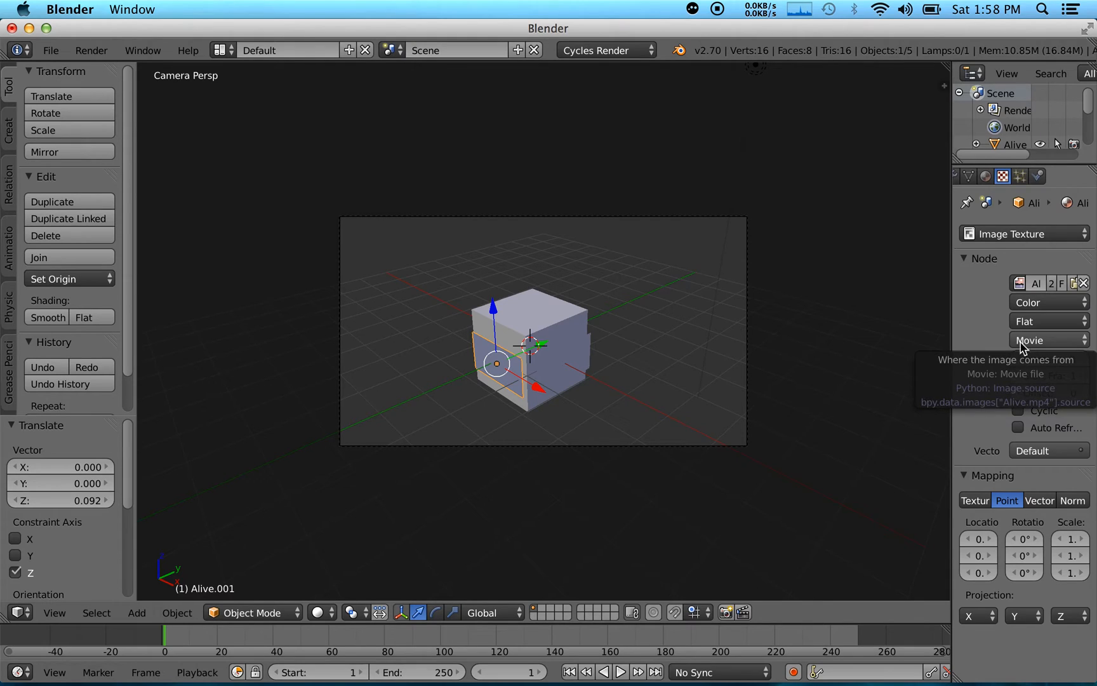
click(985, 175)
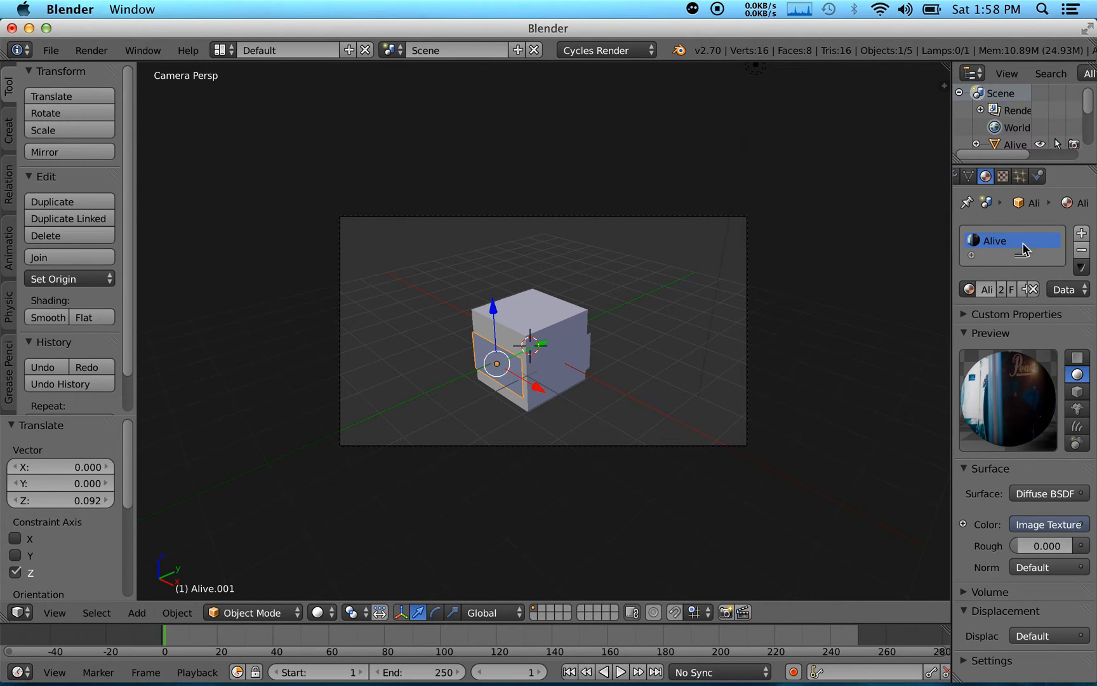
click(1004, 176)
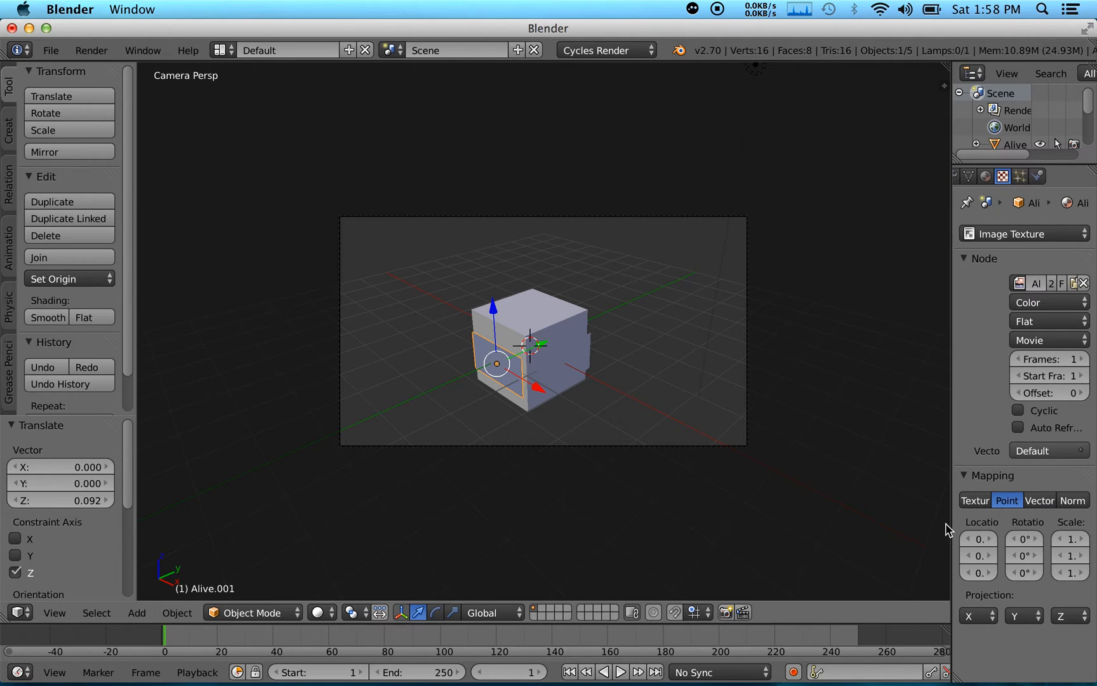
click(1048, 340)
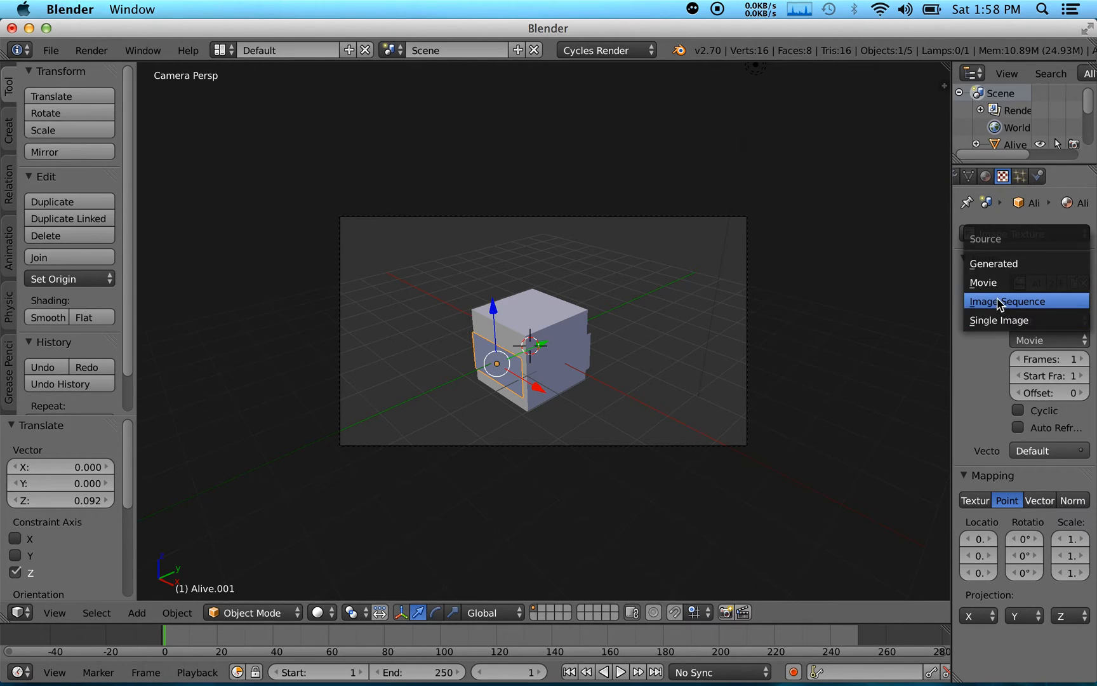
click(1003, 319)
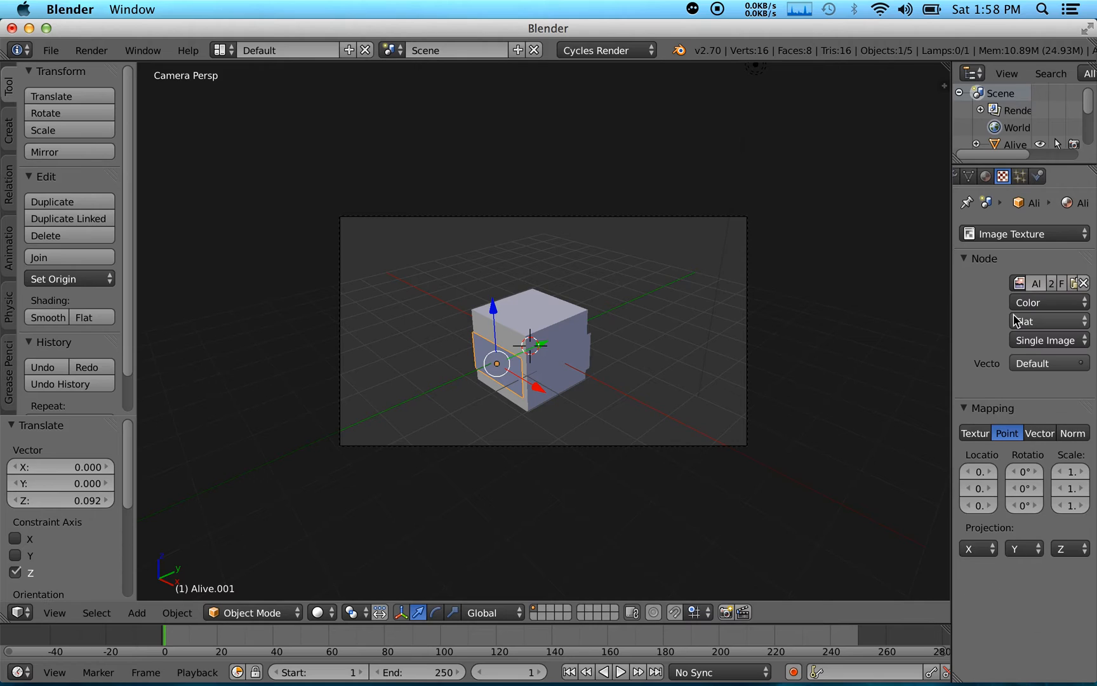
click(986, 176)
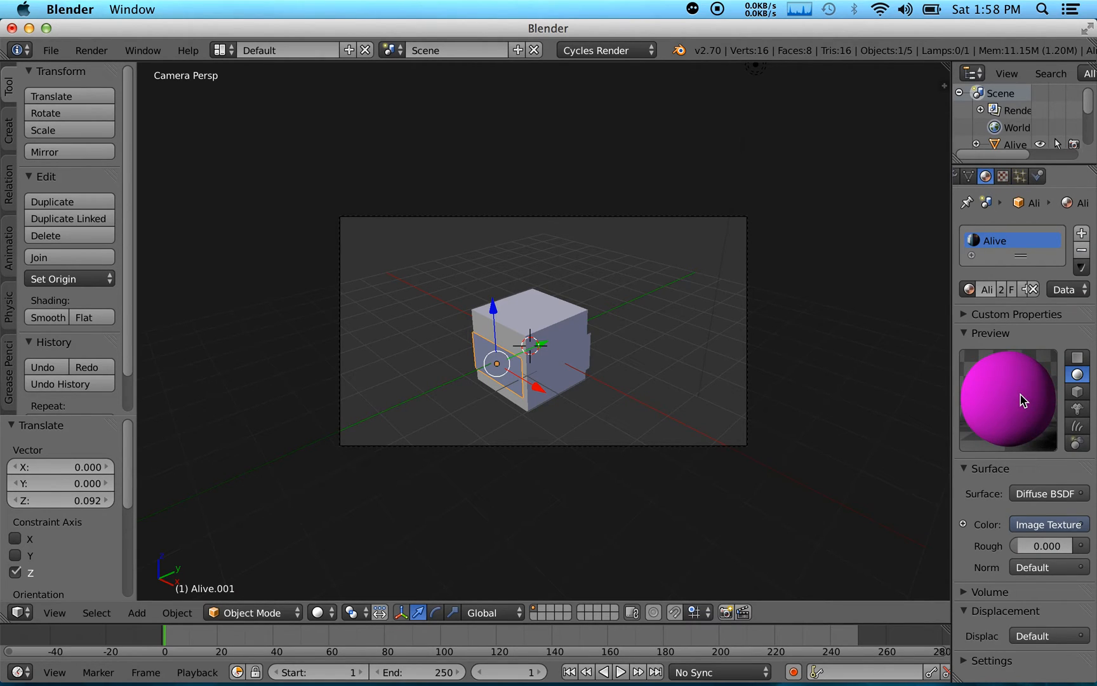
Set the texture source back to Movie and preview the Alive material with the video
click(1002, 175)
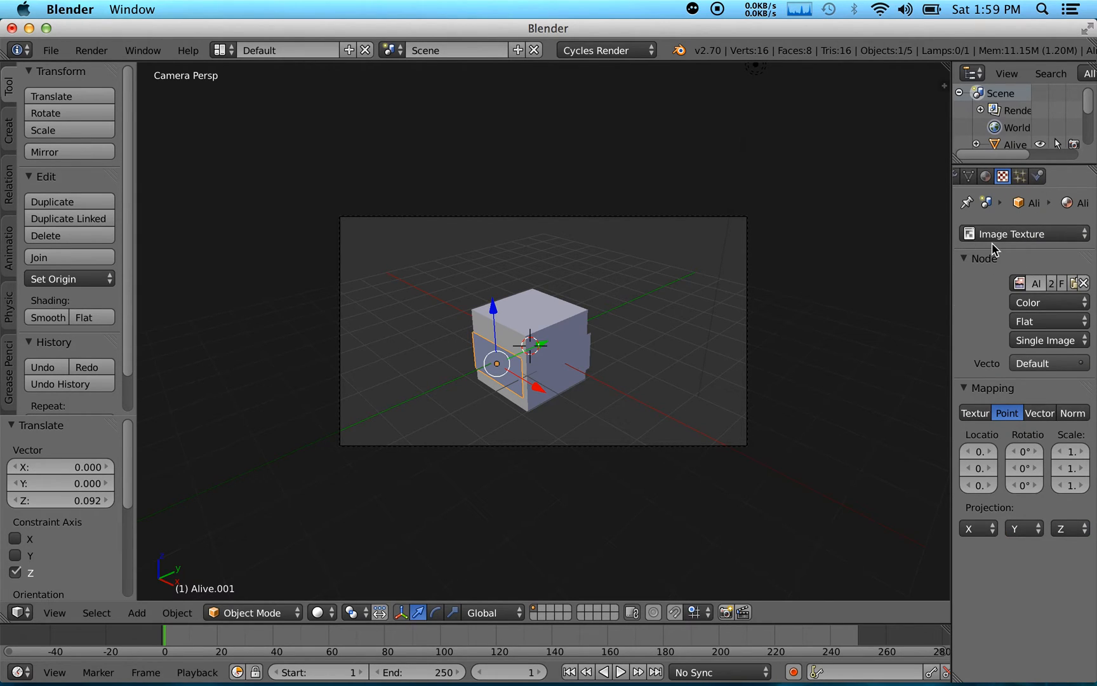
click(1034, 340)
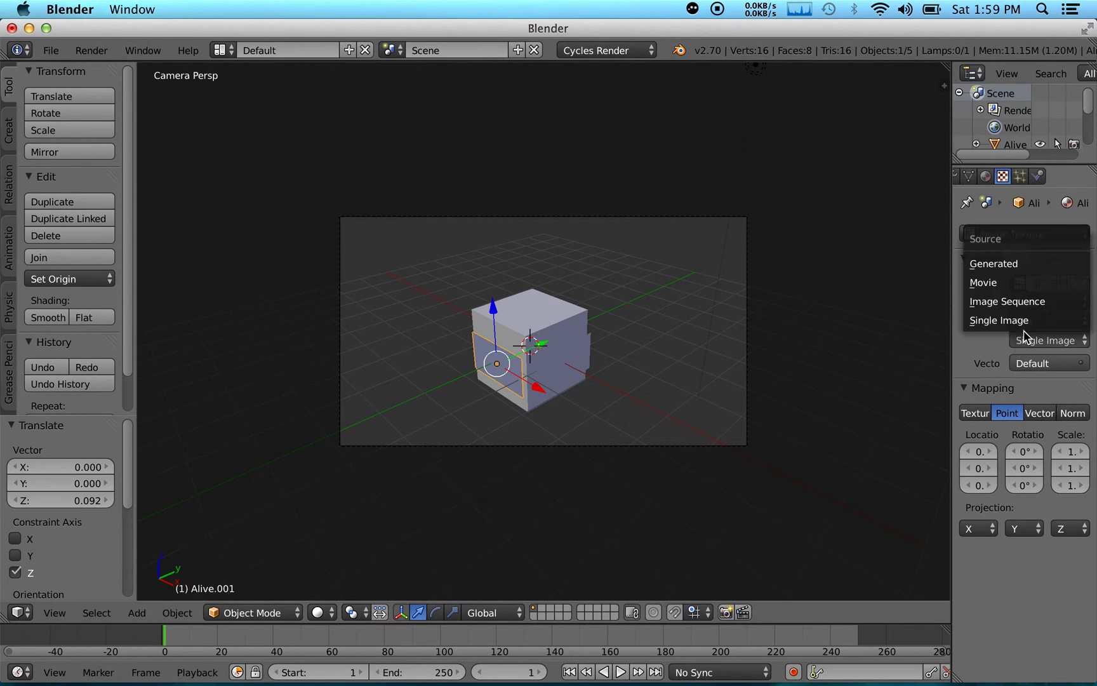
click(986, 282)
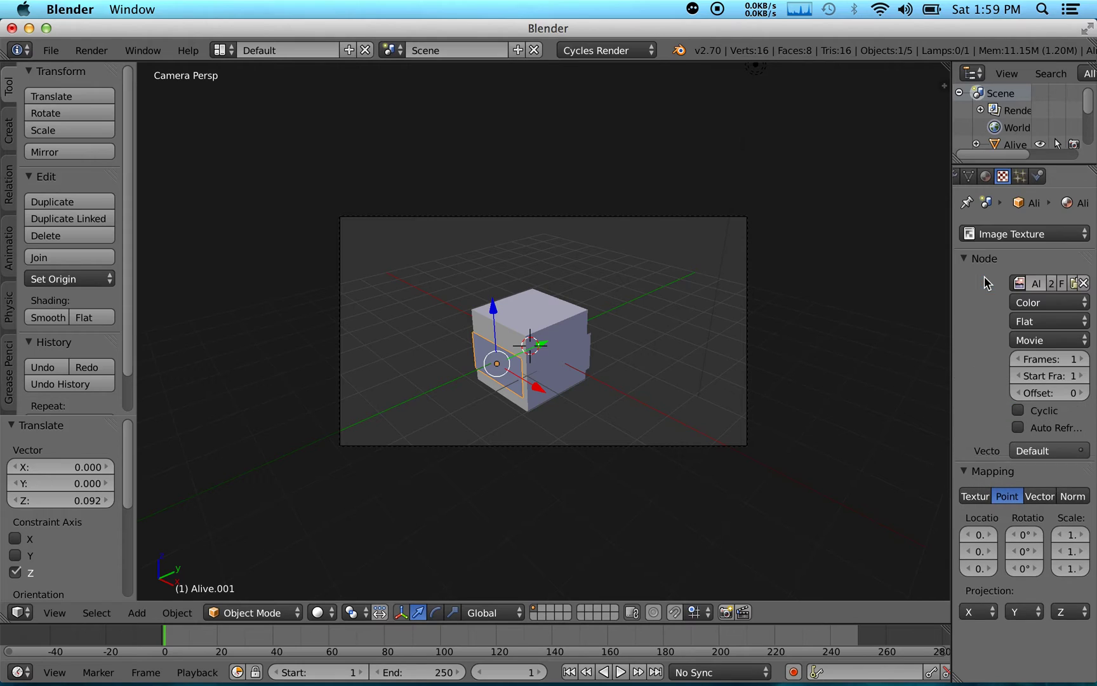
click(985, 176)
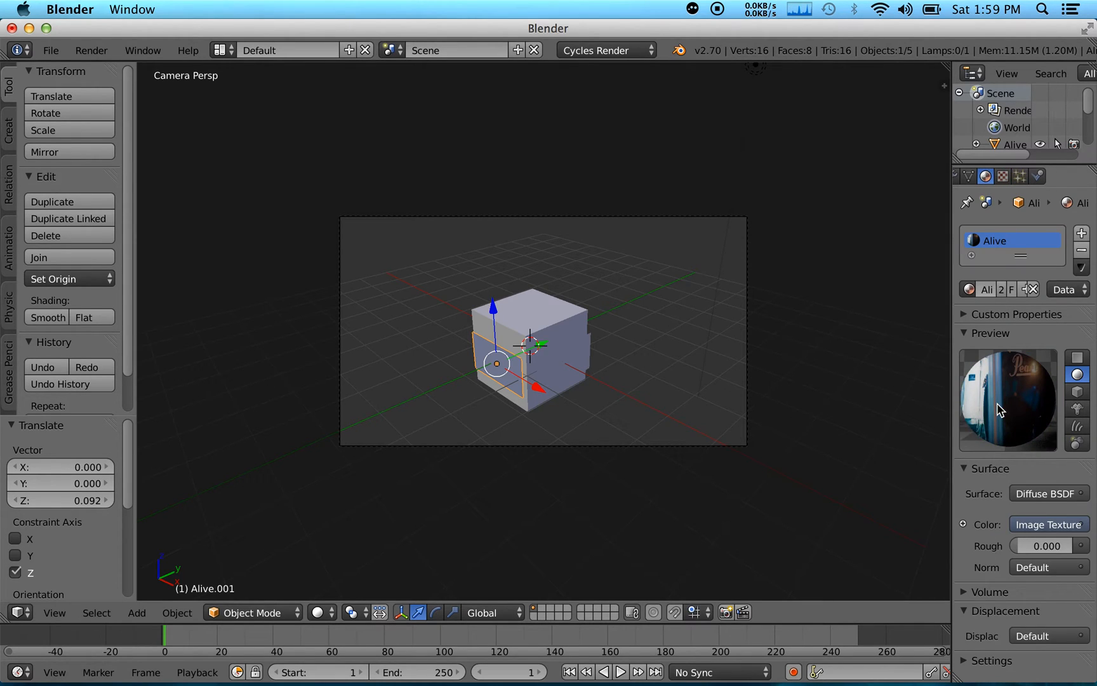
click(1003, 176)
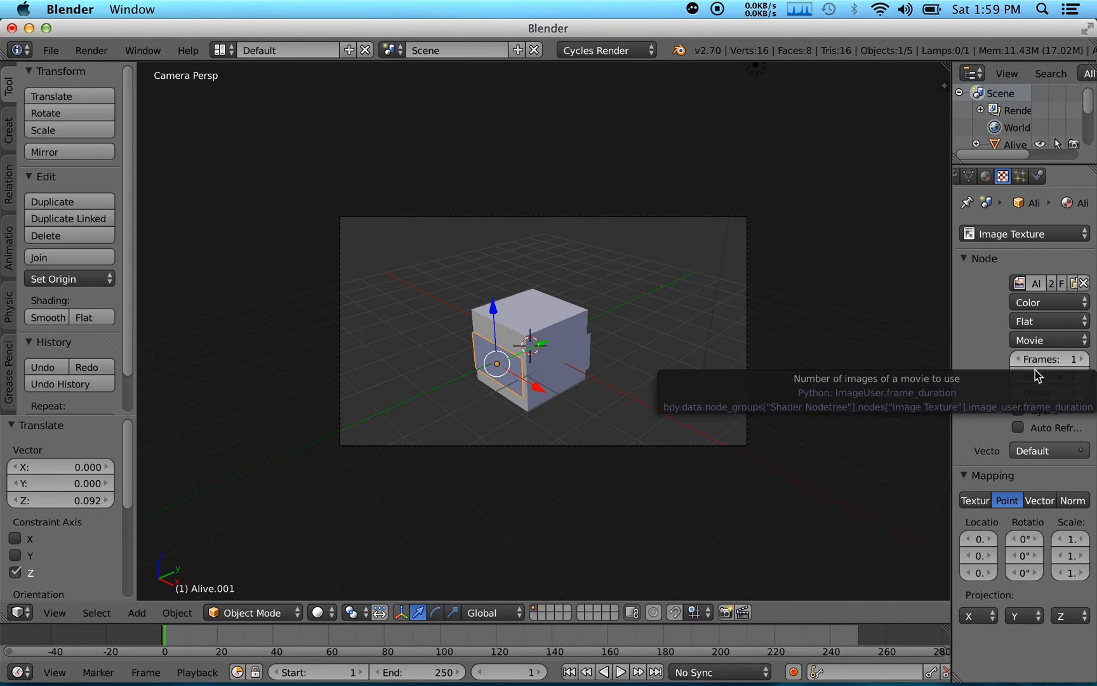
Set the movie texture to 200 frames from frame 1, then select the left video plane
click(1038, 364)
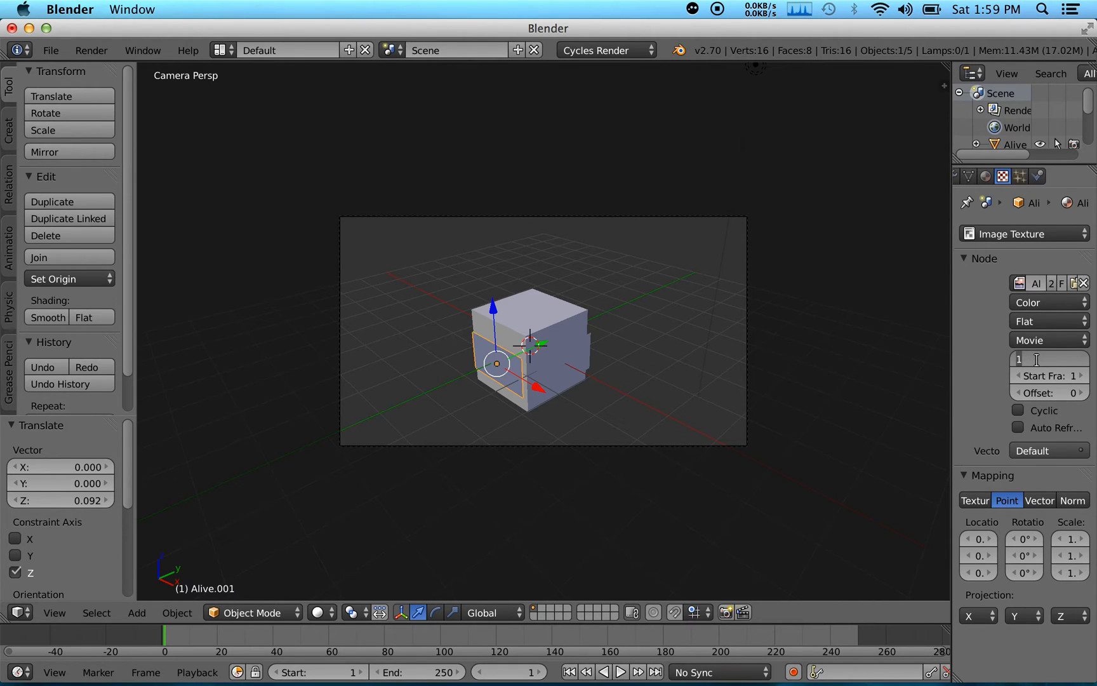
text(200)
text(Frame:)
key(Return)
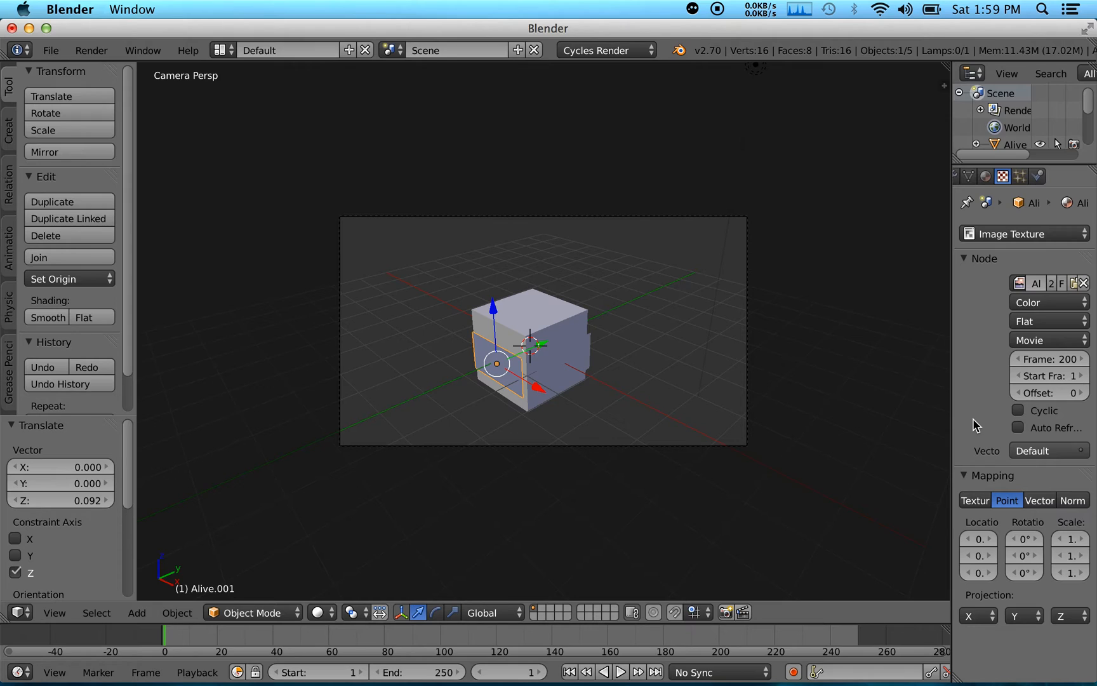
right_click(555, 362)
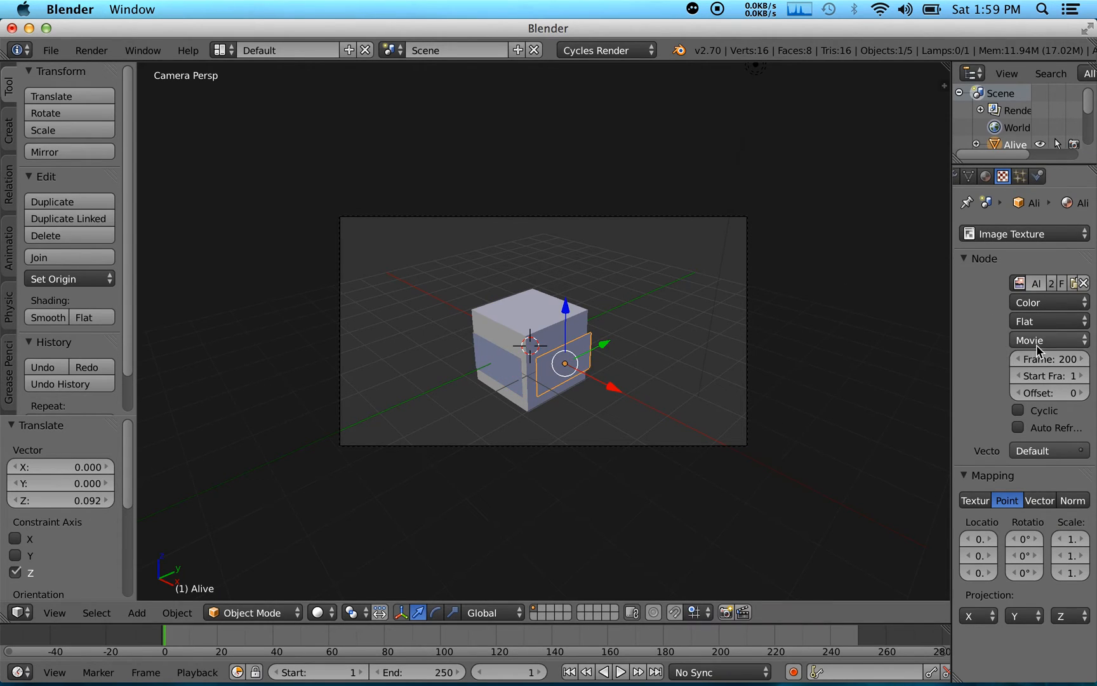
right_click(495, 356)
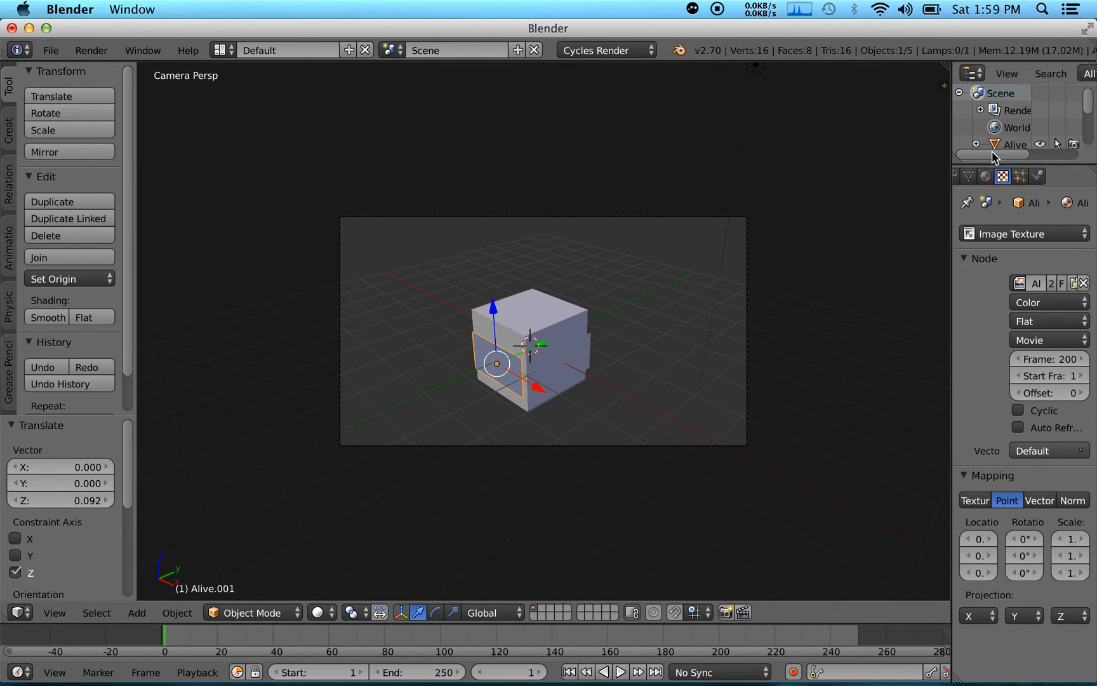
Set the plane material's surface shader to Emission, then try Diffuse BSDF instead
click(986, 176)
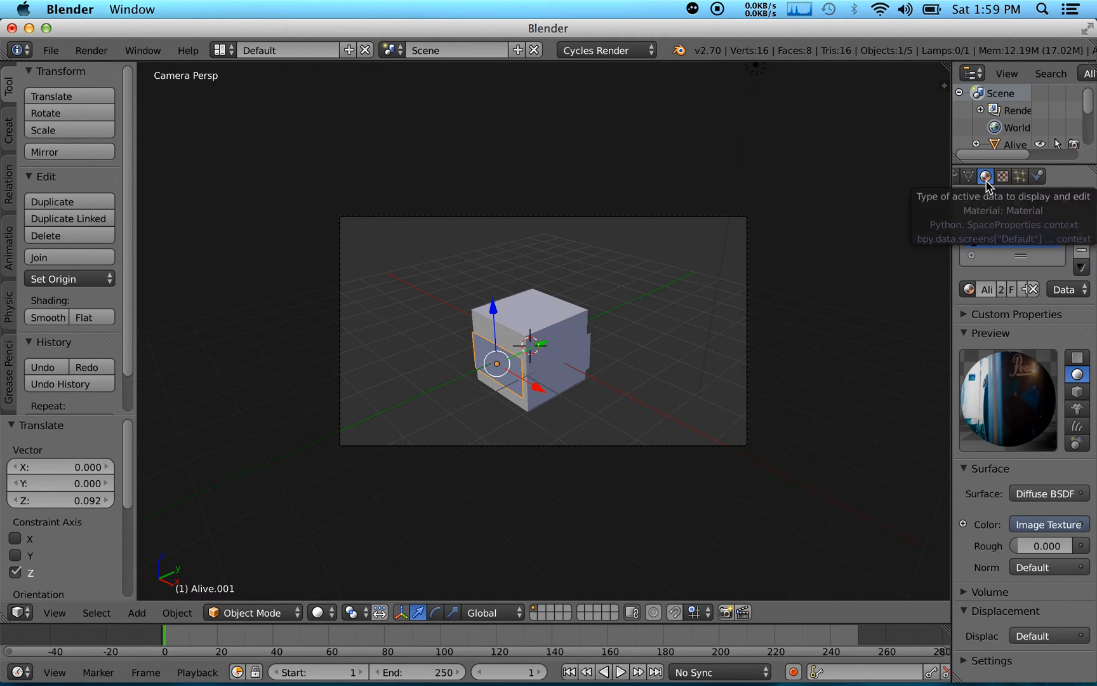
click(1075, 500)
click(834, 170)
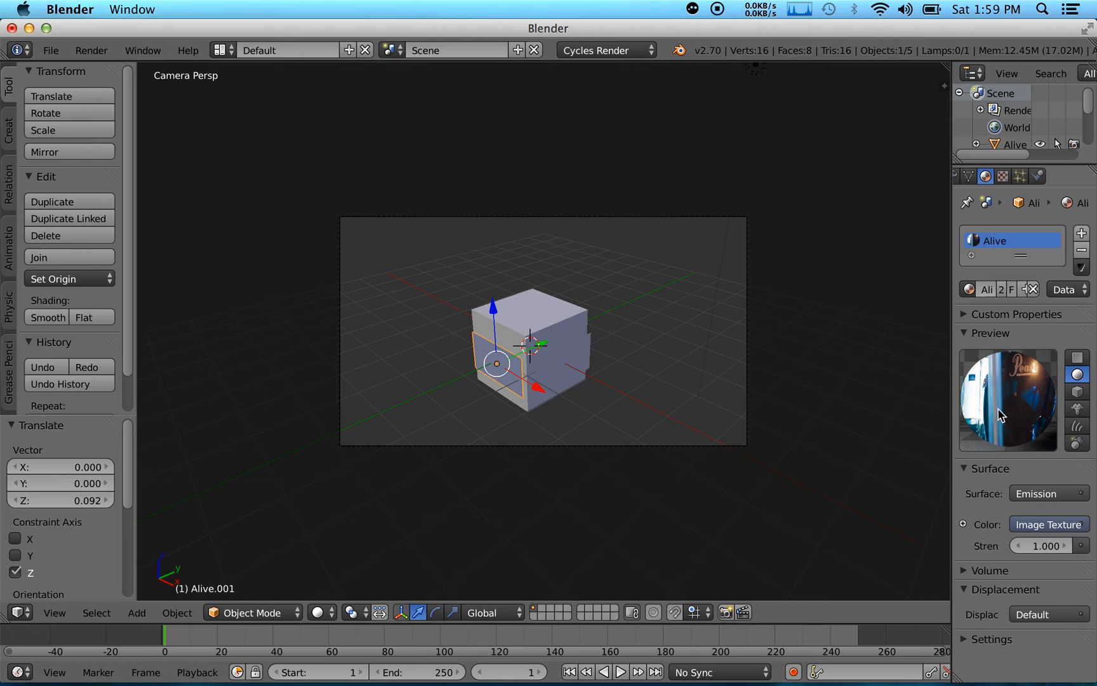
click(1037, 494)
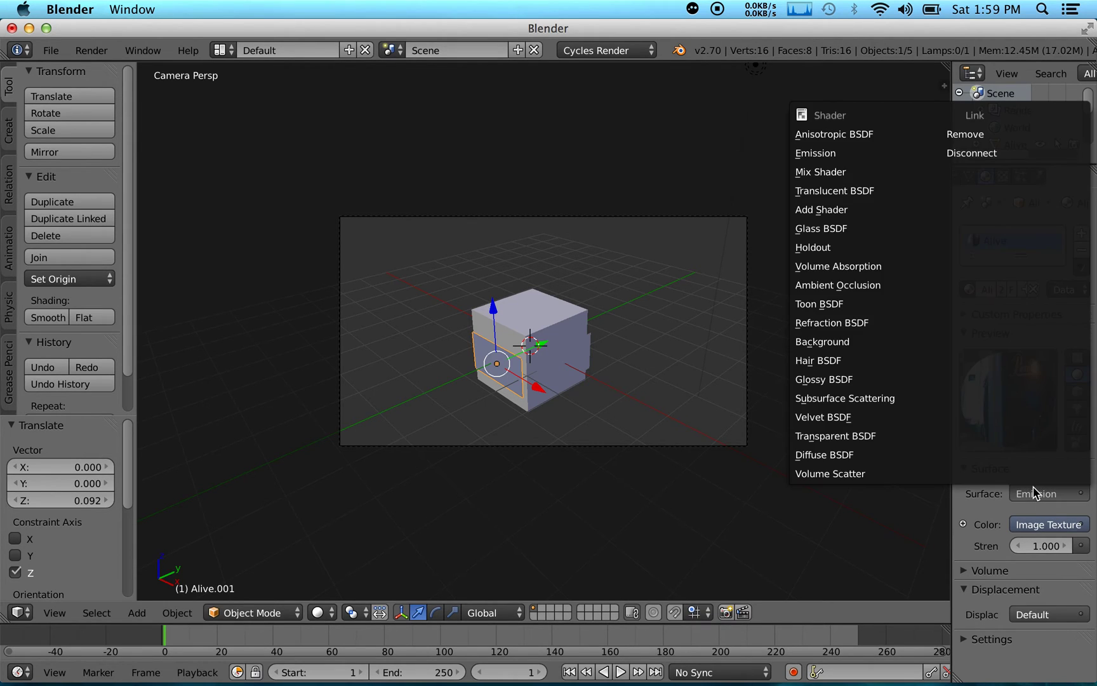
click(837, 456)
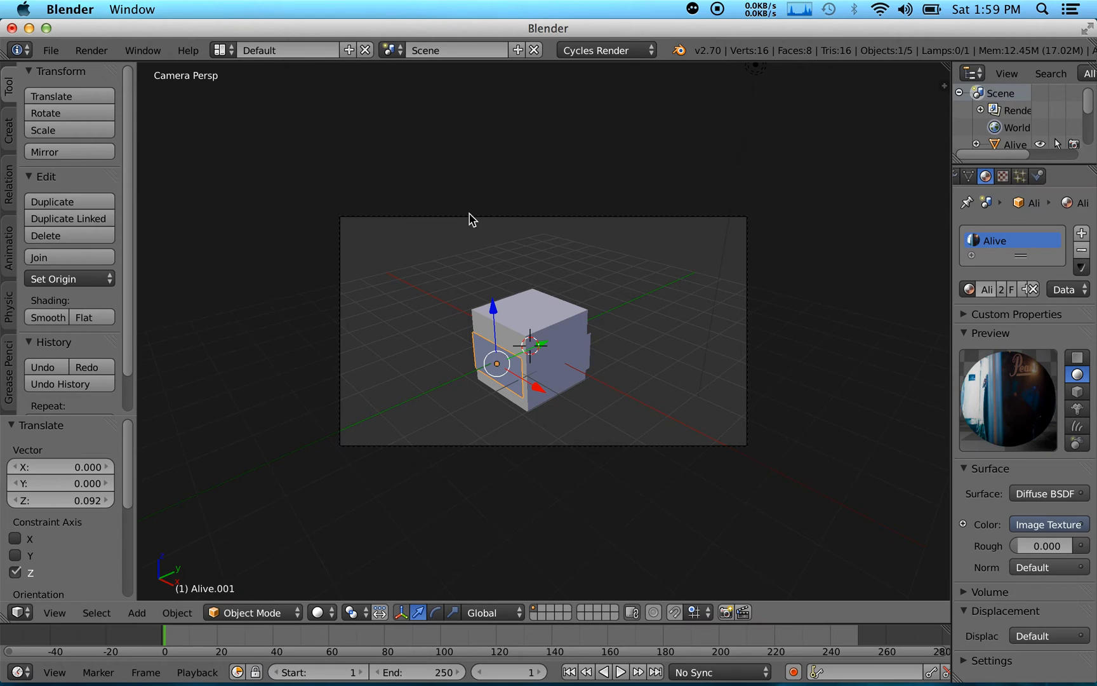
Render a test frame with diffuse shading, then set the surface back to Emission at strength 1.0
click(92, 54)
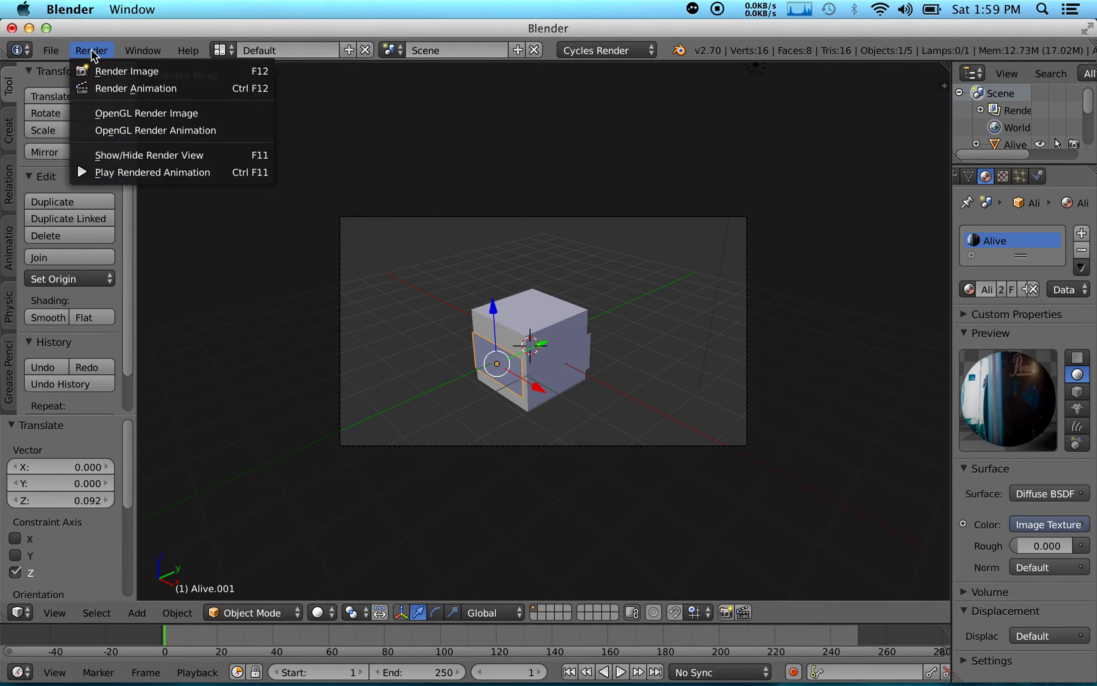
click(113, 73)
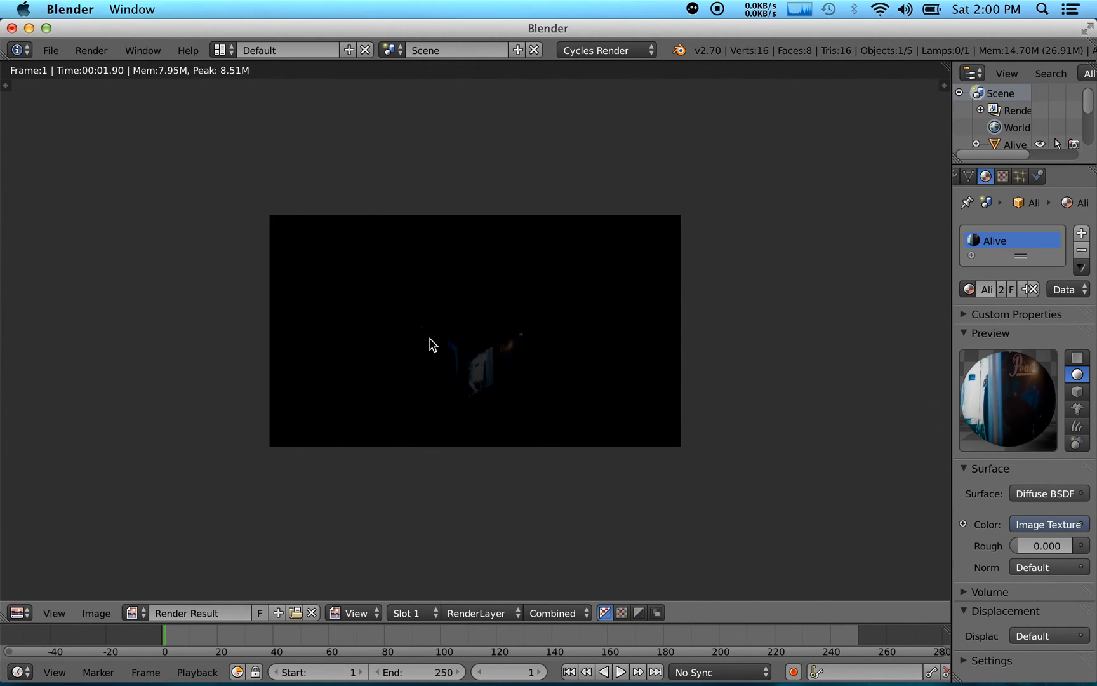
key(Escape)
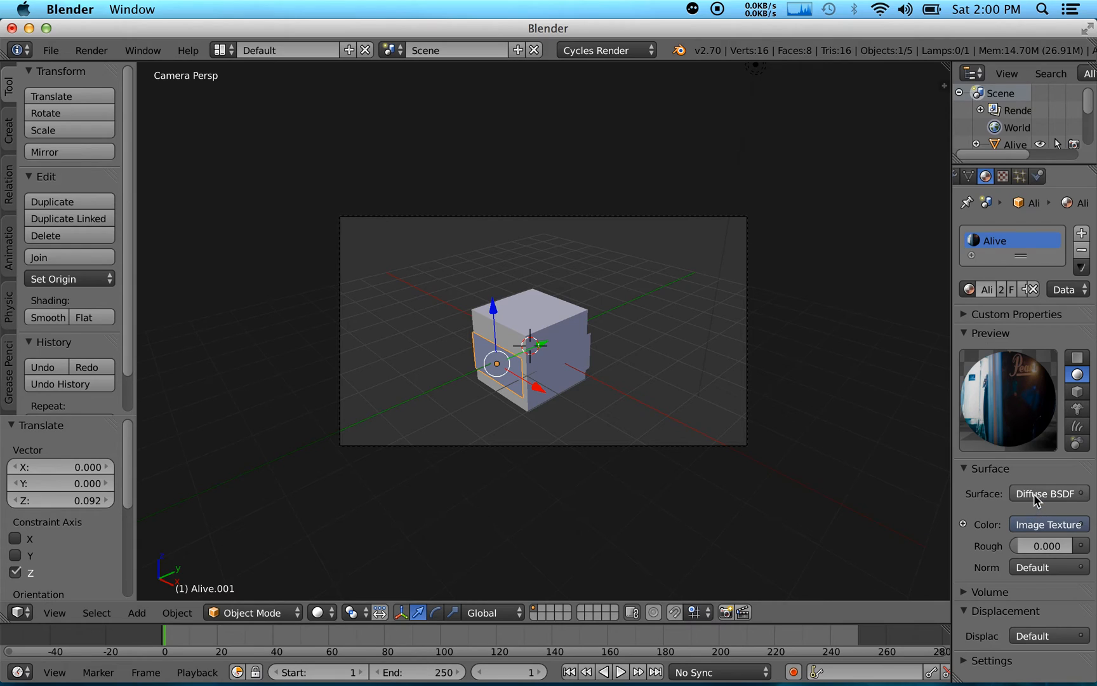
click(1034, 494)
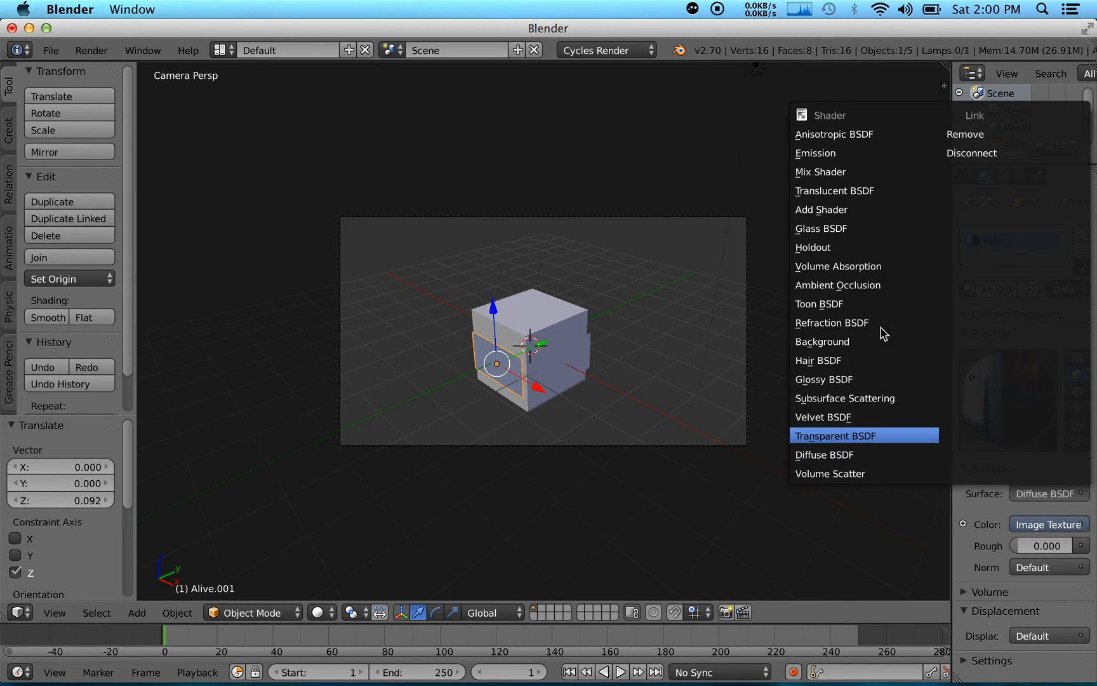
click(828, 153)
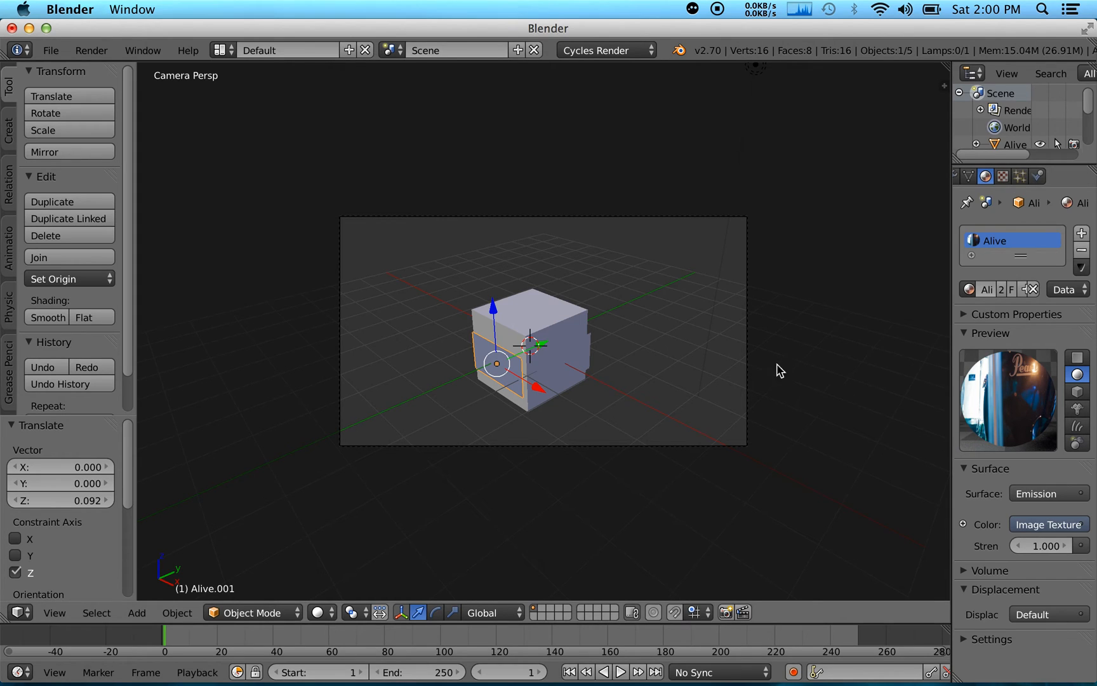
Add a plane, raise it along Z high above the cube and scale it to about 5.2
key(shift+a)
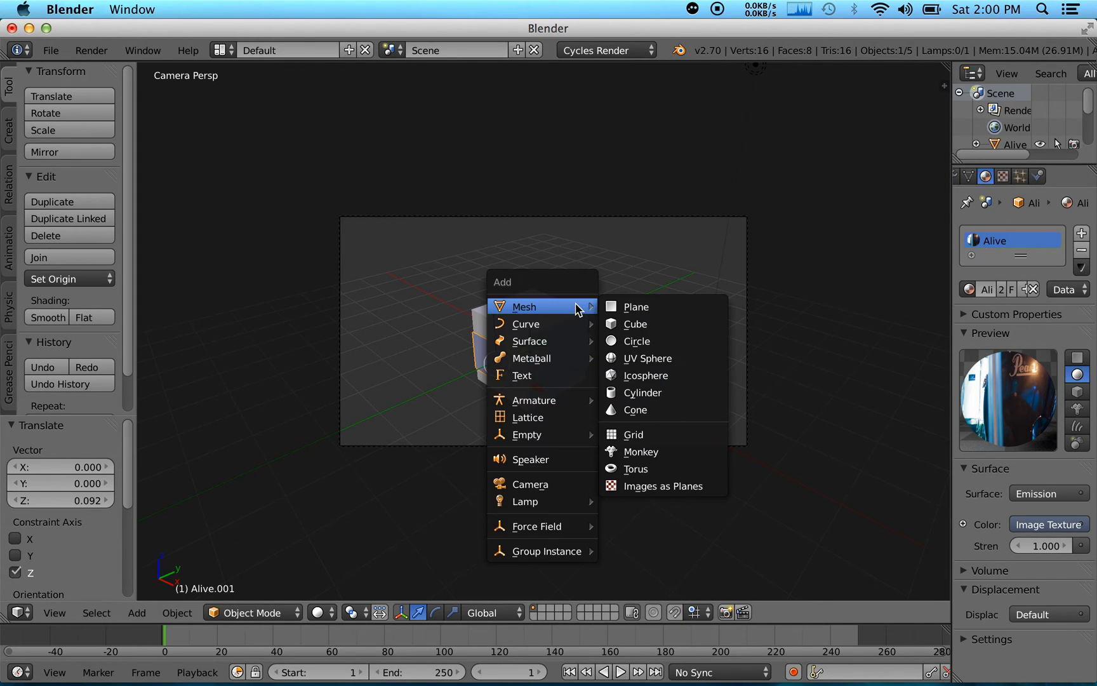
click(633, 309)
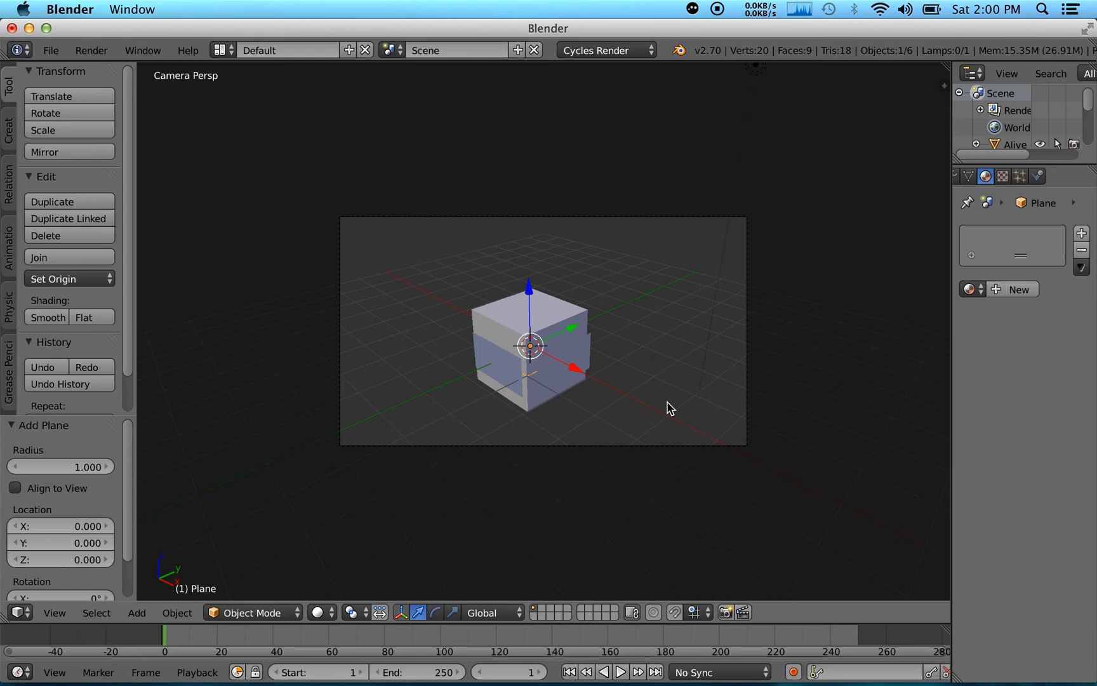
key(g)
key(z)
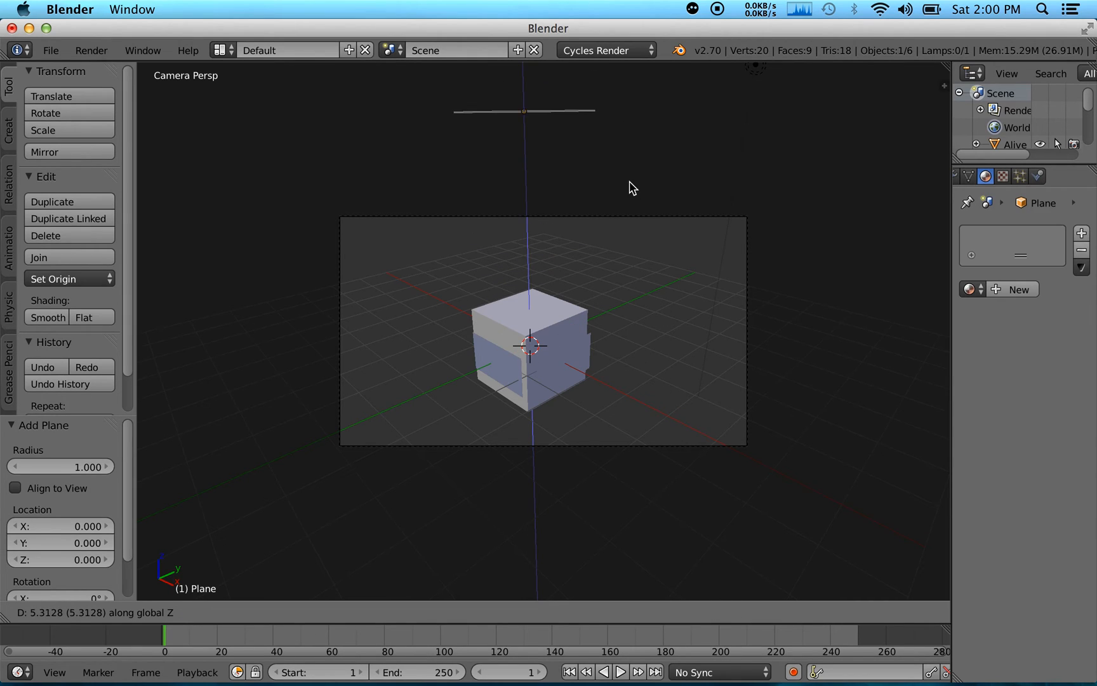
click(630, 199)
key(s)
click(779, 276)
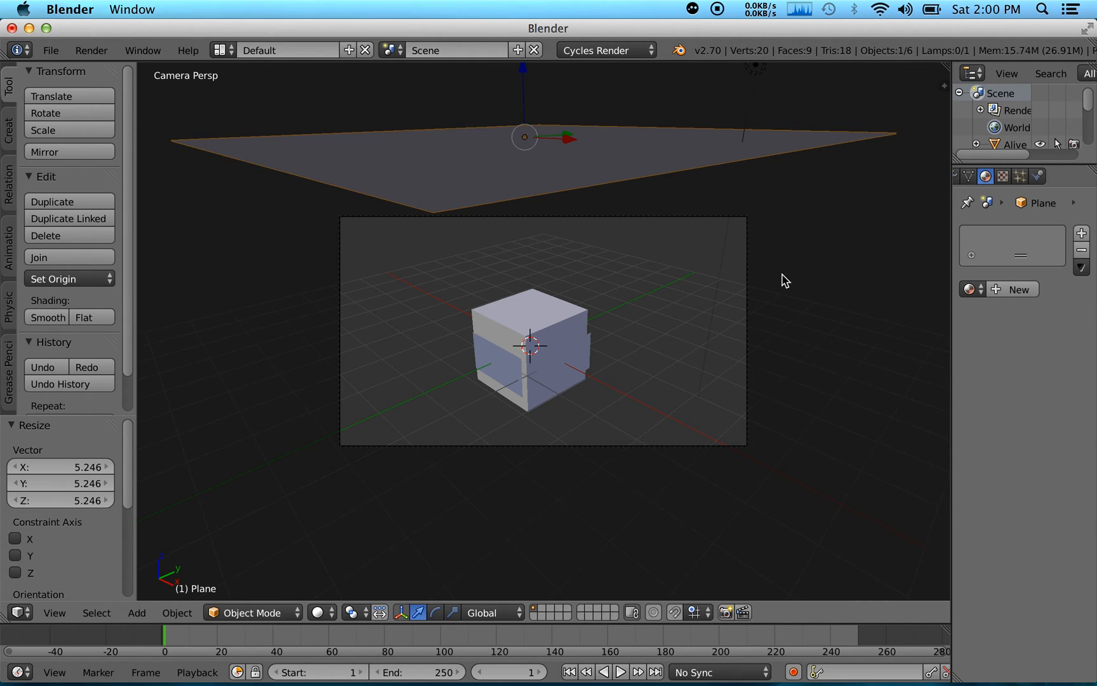
Give the overhead plane a new Emission material and render the scene lit by it
click(1014, 289)
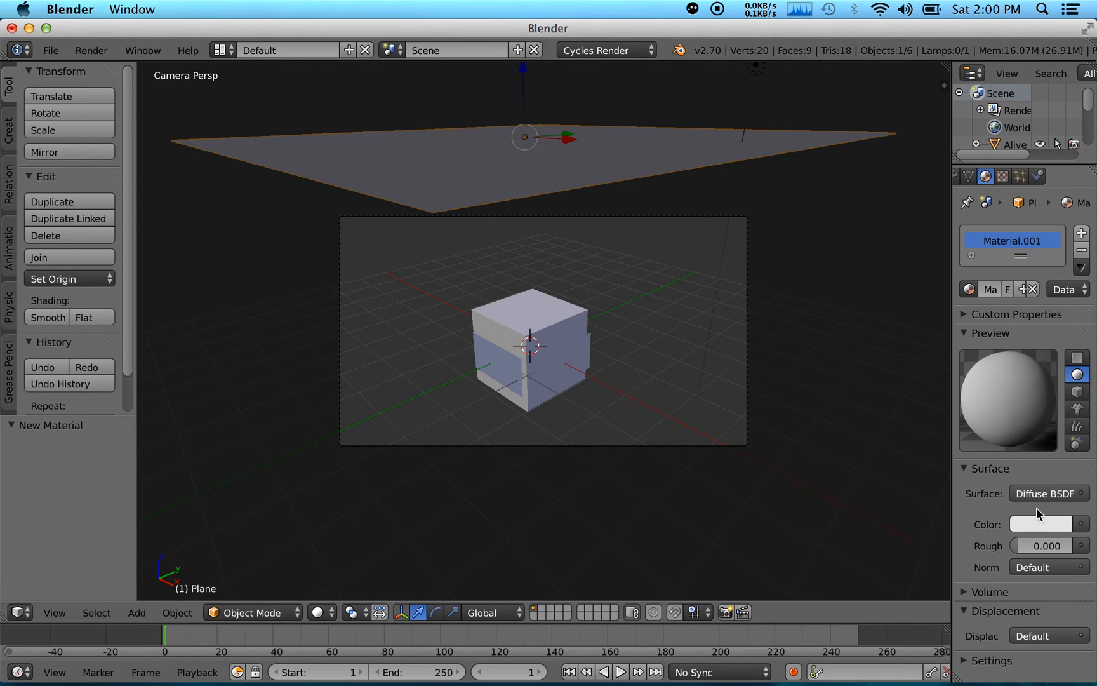
click(1041, 496)
click(823, 159)
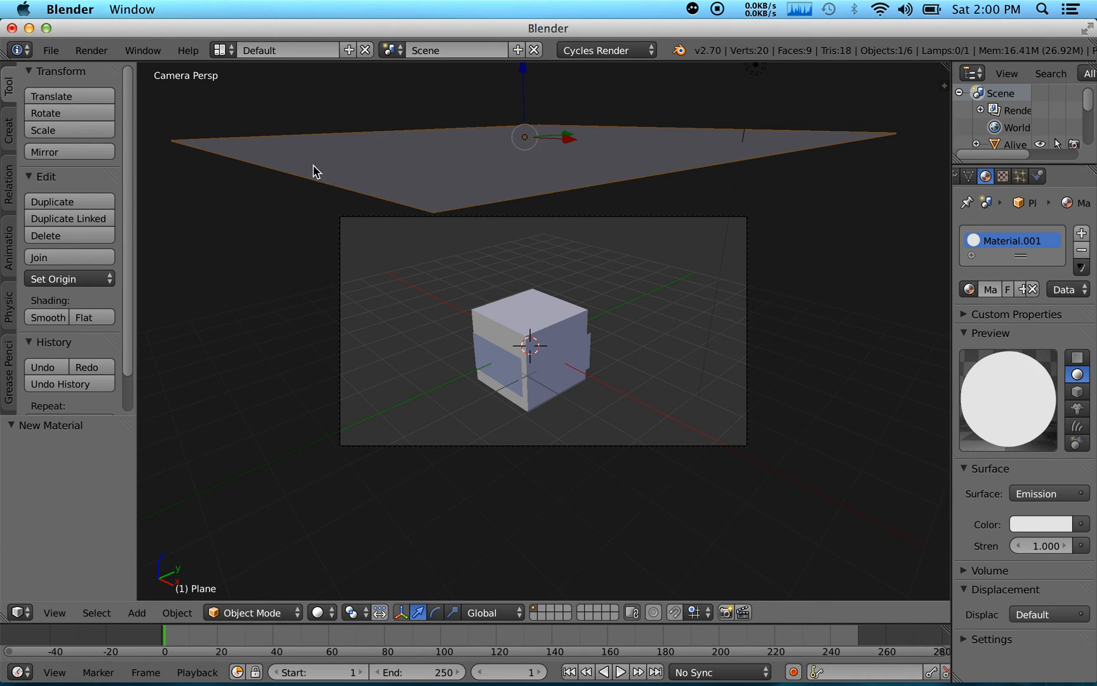
click(91, 50)
click(101, 76)
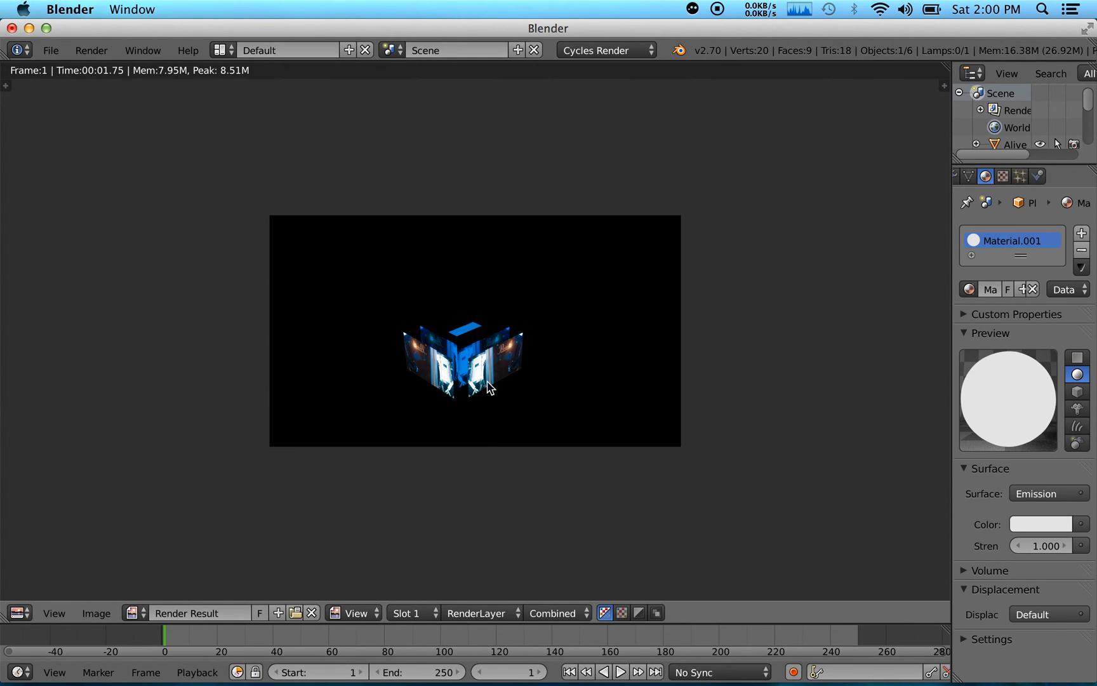
scroll(495, 369, up, 3)
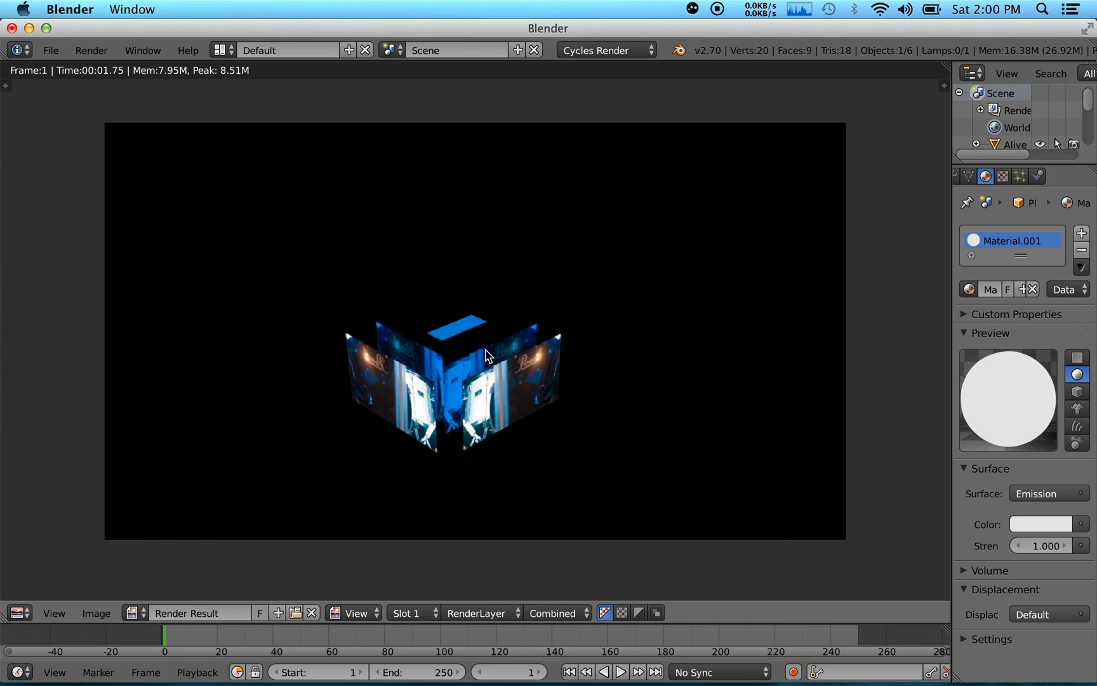
Close the Render Result and return to the camera view of the scene
key(Escape)
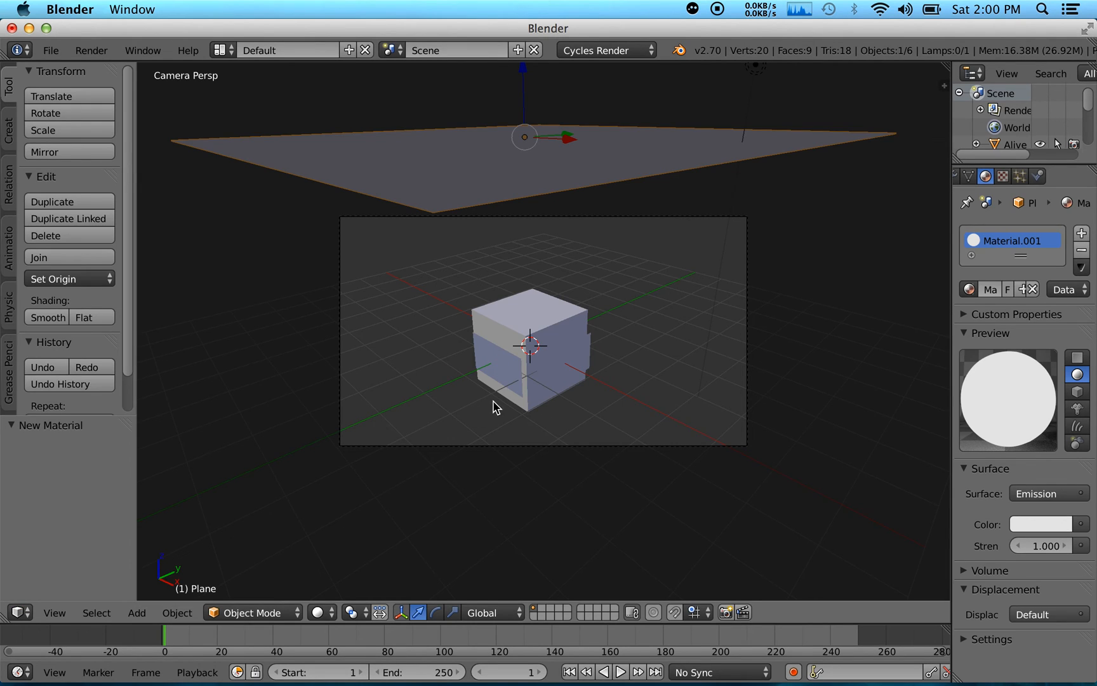
Select both video planes on the cube and scale them up to about 1.344
right_click(501, 371)
shift+right_click(562, 368)
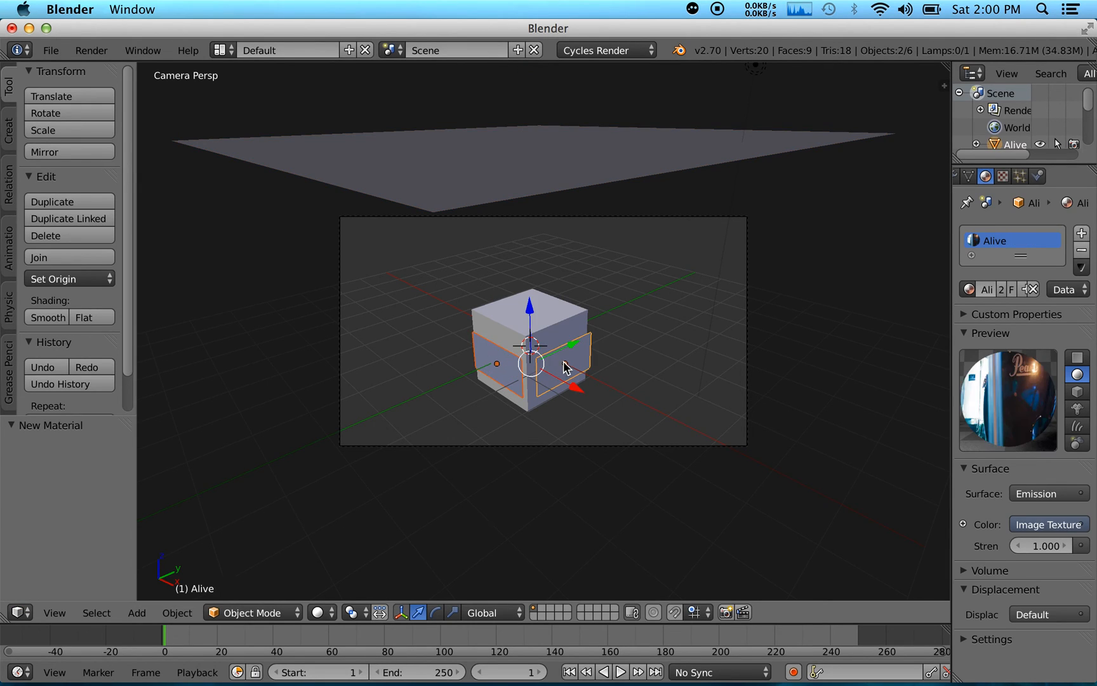
key(s)
click(716, 403)
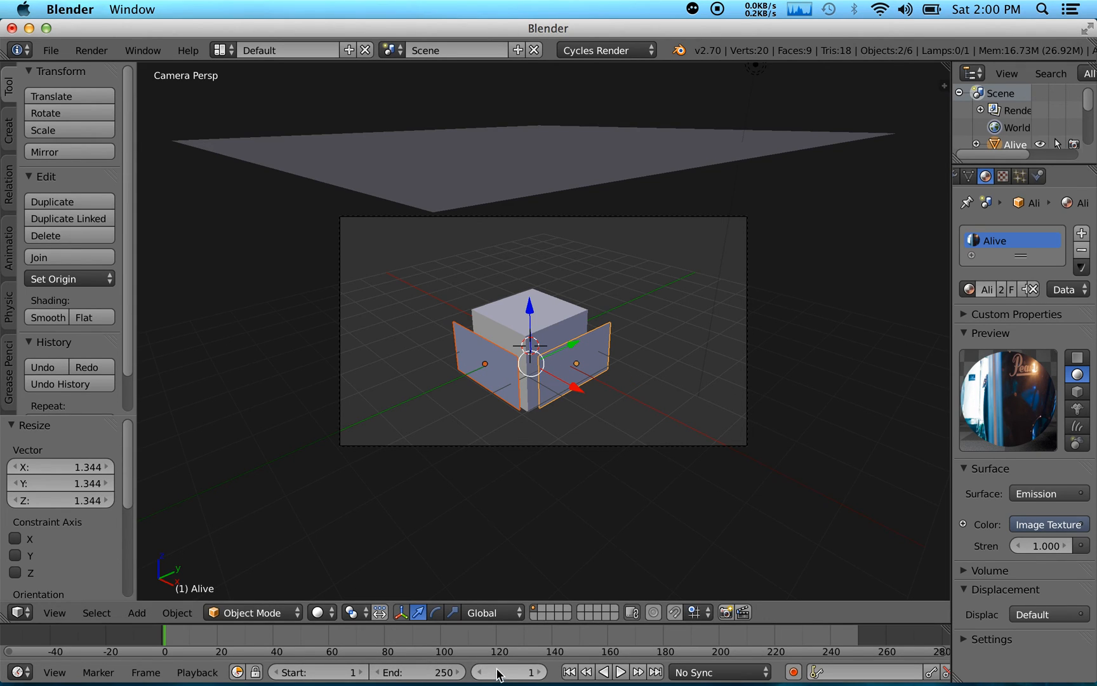
Move the timeline to frame 139, render that frame, and return to the scene
drag(497, 676, 600, 676)
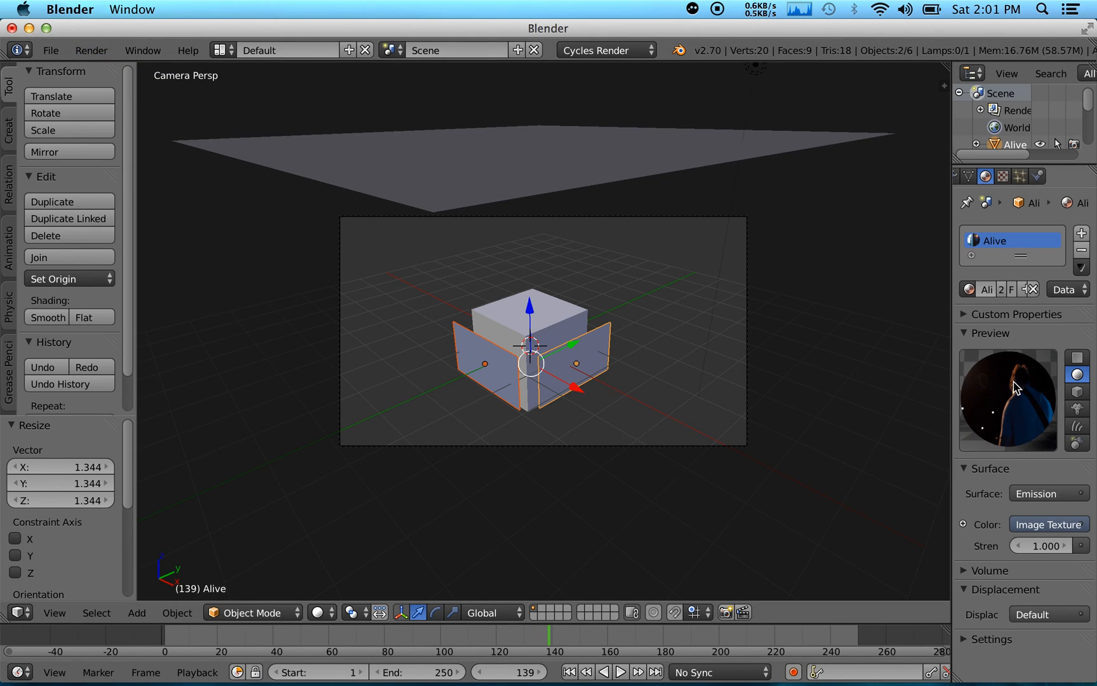
click(102, 54)
click(104, 70)
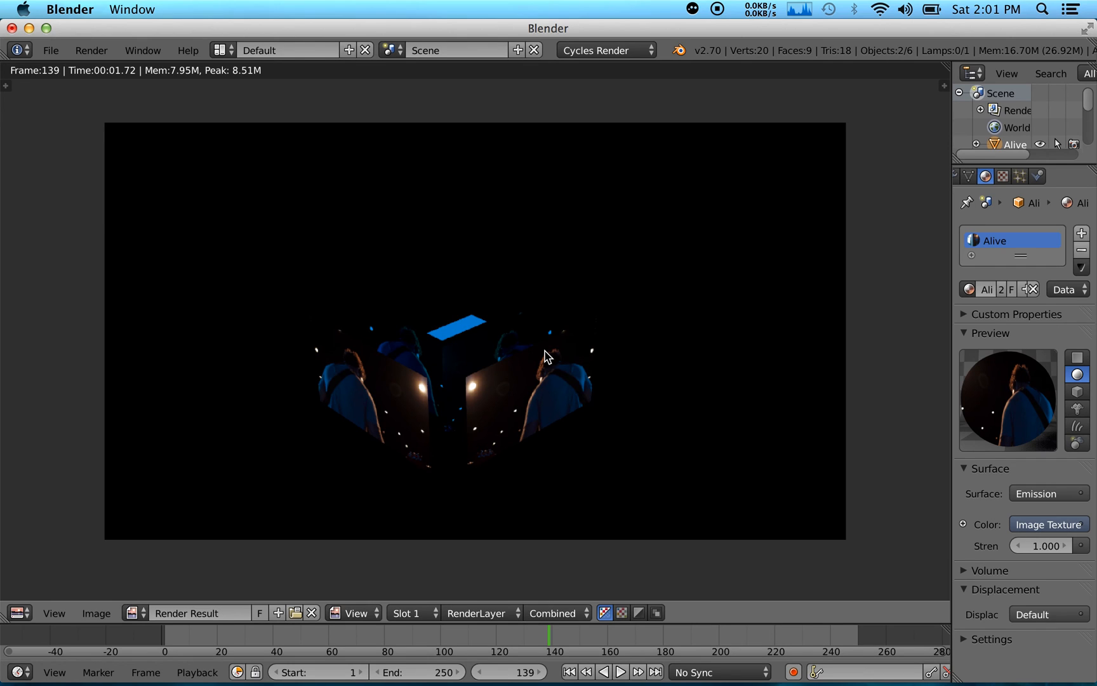
key(Escape)
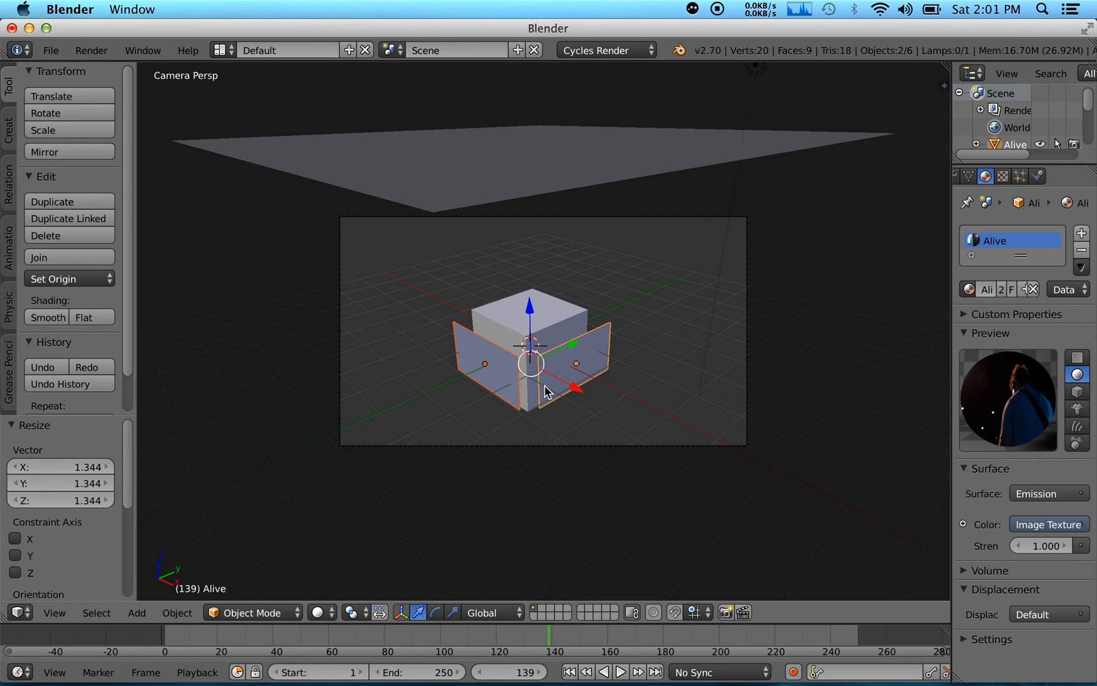
Move the left video plane 0.457 along Y against the cube's side and orbit to check it
right_click(494, 364)
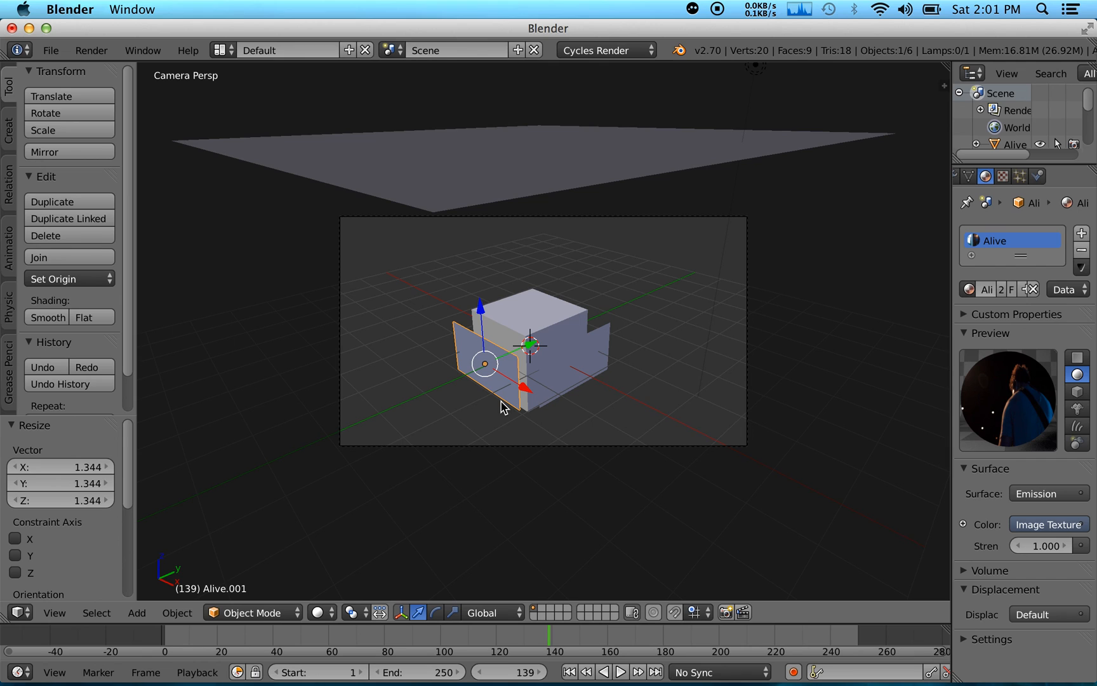
key(g)
key(y)
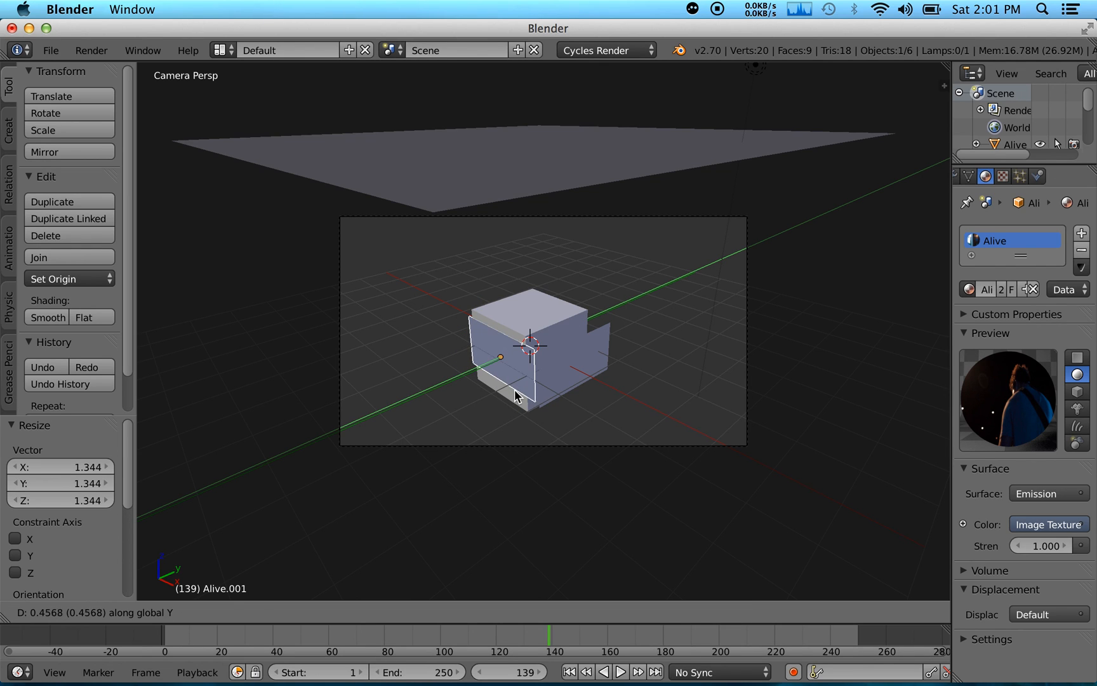
click(515, 395)
middle_drag(504, 376, 483, 359)
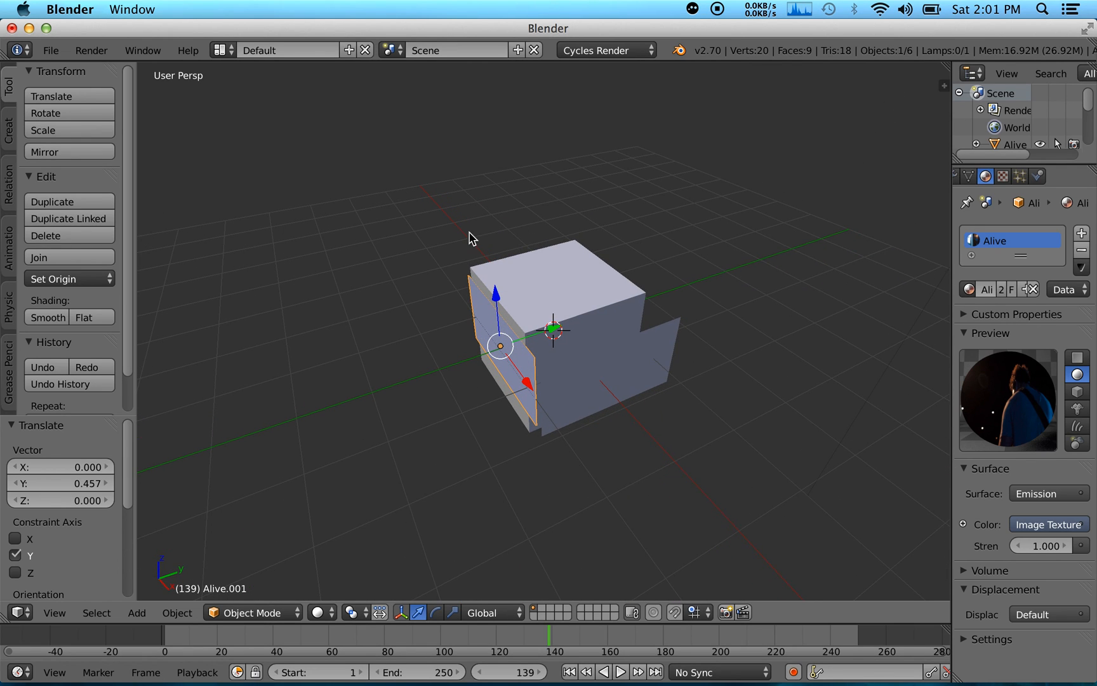